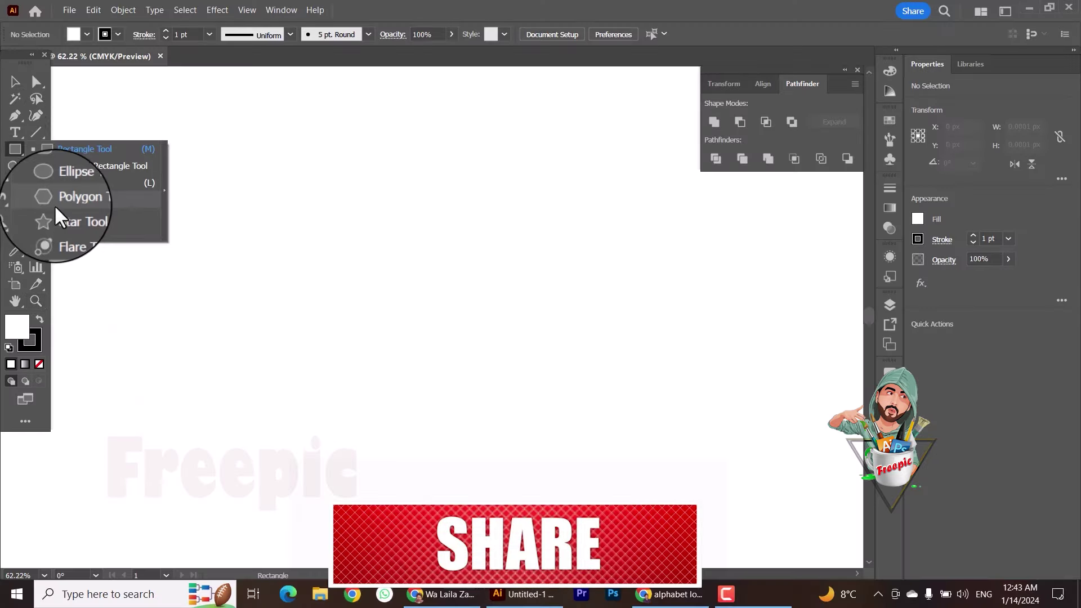
# - Draw a three-point star to make a triangle on the artboard
pyautogui.click(51, 219)
pyautogui.click(374, 282)
pyautogui.write('3')
pyautogui.click(507, 341)
# - Reflect the triangle horizontally to stand upright, then enlarge it and shift it left
pyautogui.press('v')
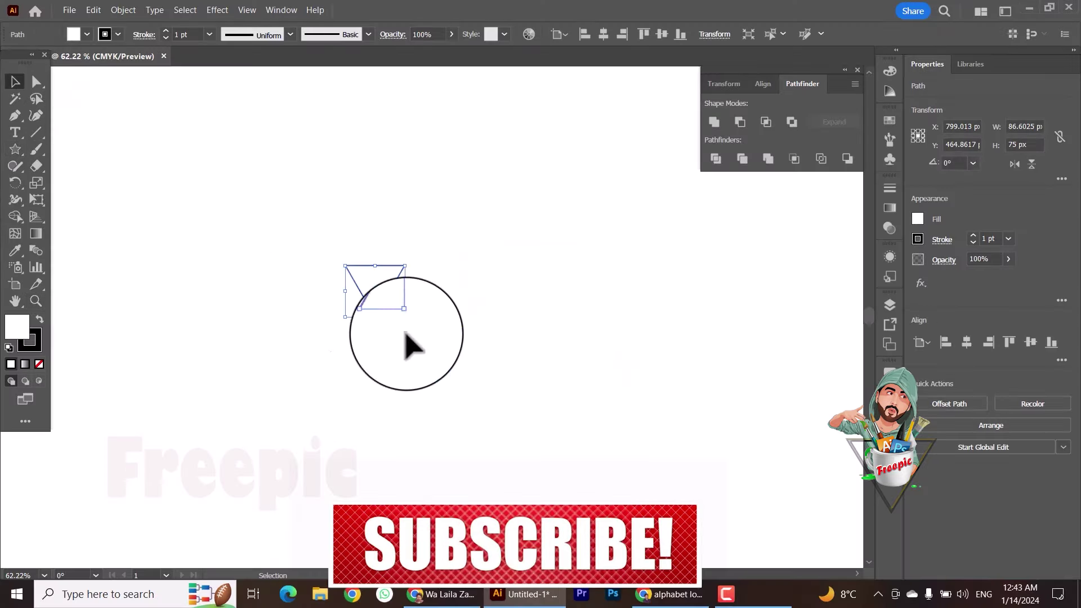
pyautogui.rightClick(379, 287)
pyautogui.click(561, 437)
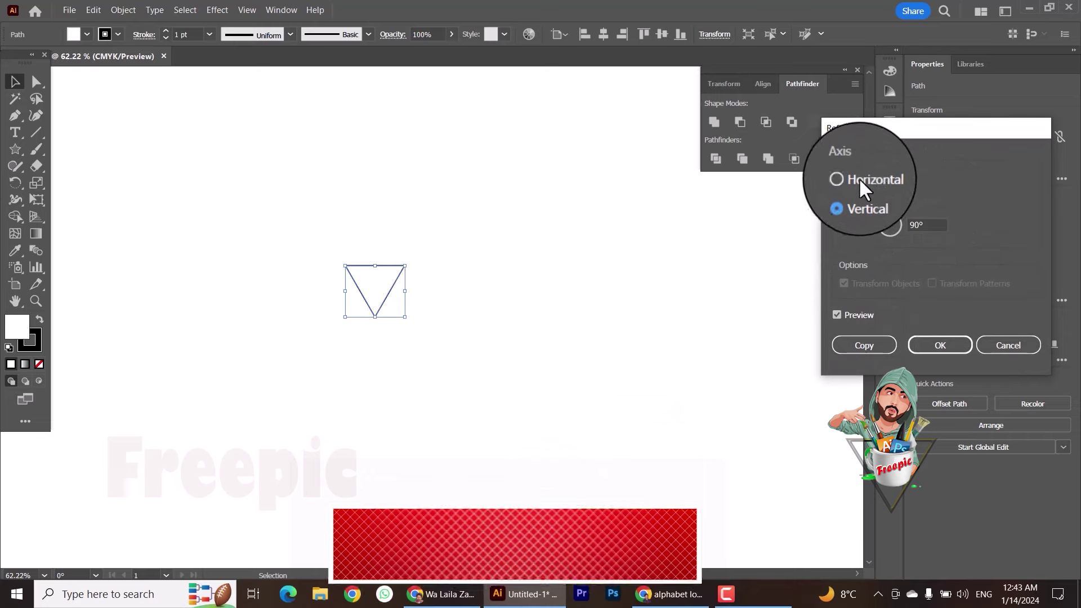
pyautogui.click(843, 177)
pyautogui.click(943, 344)
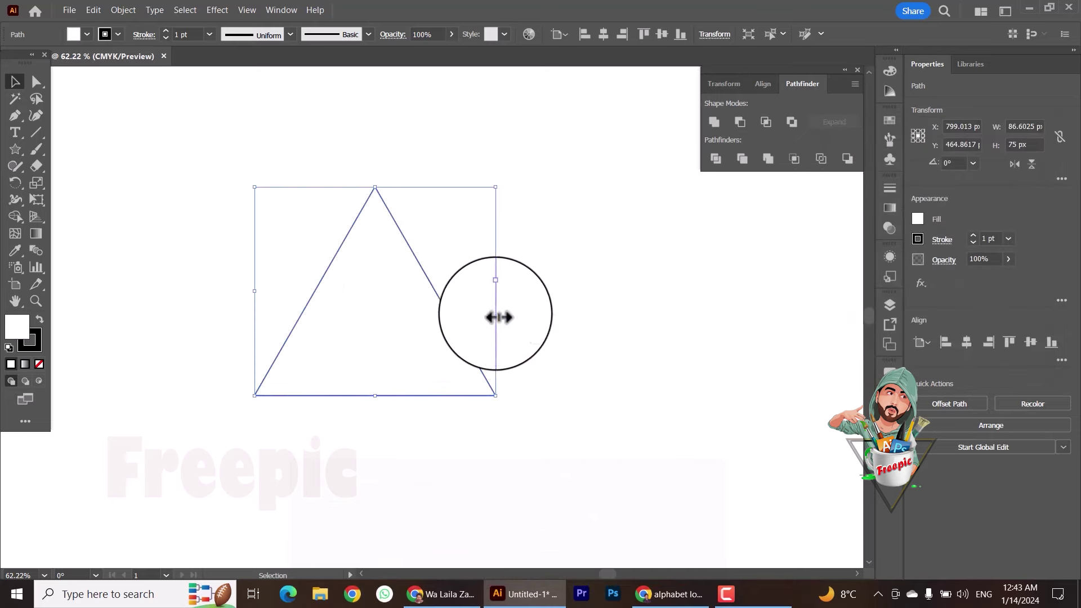
pyautogui.moveTo(375, 186); pyautogui.dragTo(375, 258)
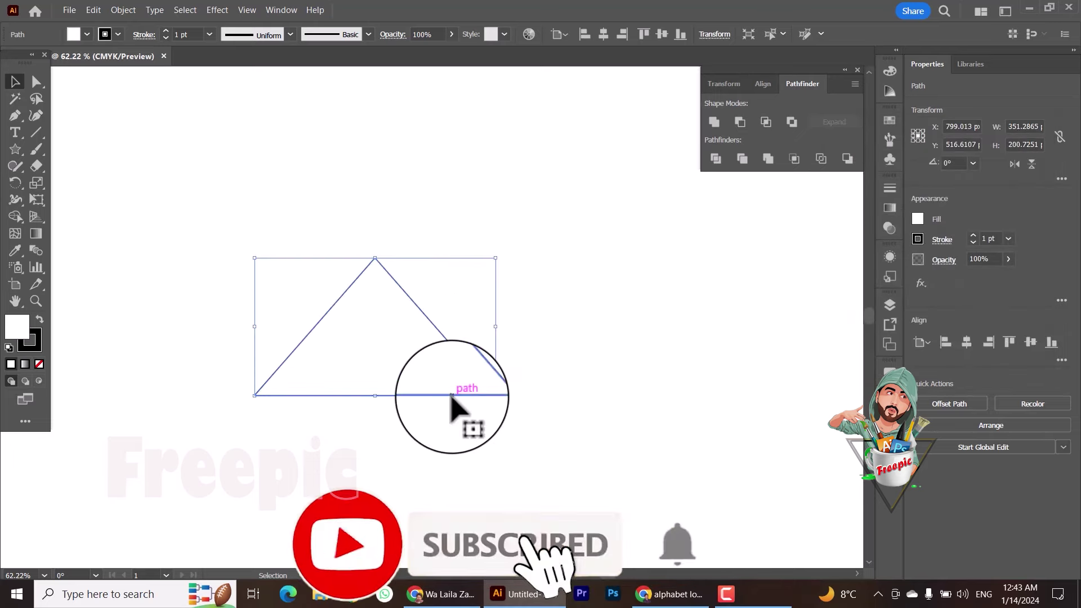
pyautogui.moveTo(451, 396); pyautogui.dragTo(408, 399)
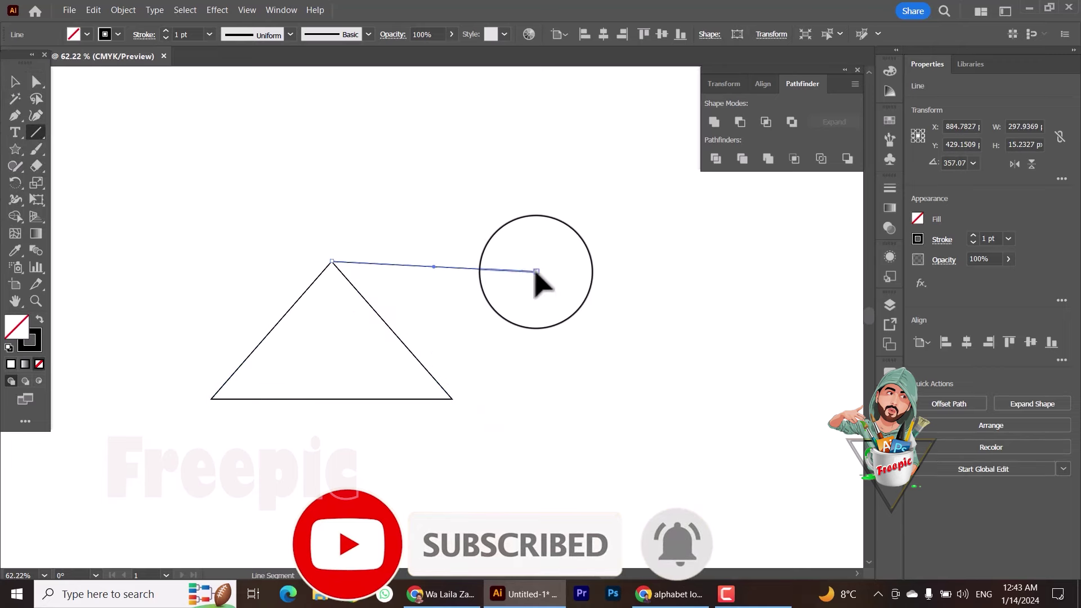
# - Draw a roof edge line from the triangle and snap its end anchor to close the corner
pyautogui.scroll(-3, 537, 276)
pyautogui.moveTo(453, 331); pyautogui.dragTo(626, 327)
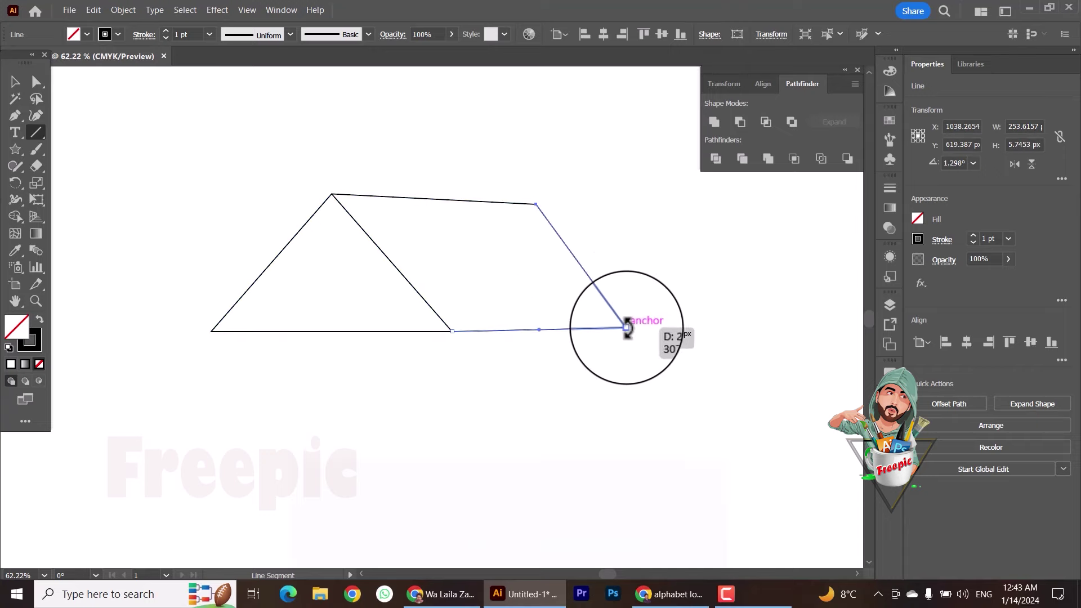
pyautogui.press('z')
pyautogui.keyDown('alt'); pyautogui.click(211, 327); pyautogui.keyUp('alt')
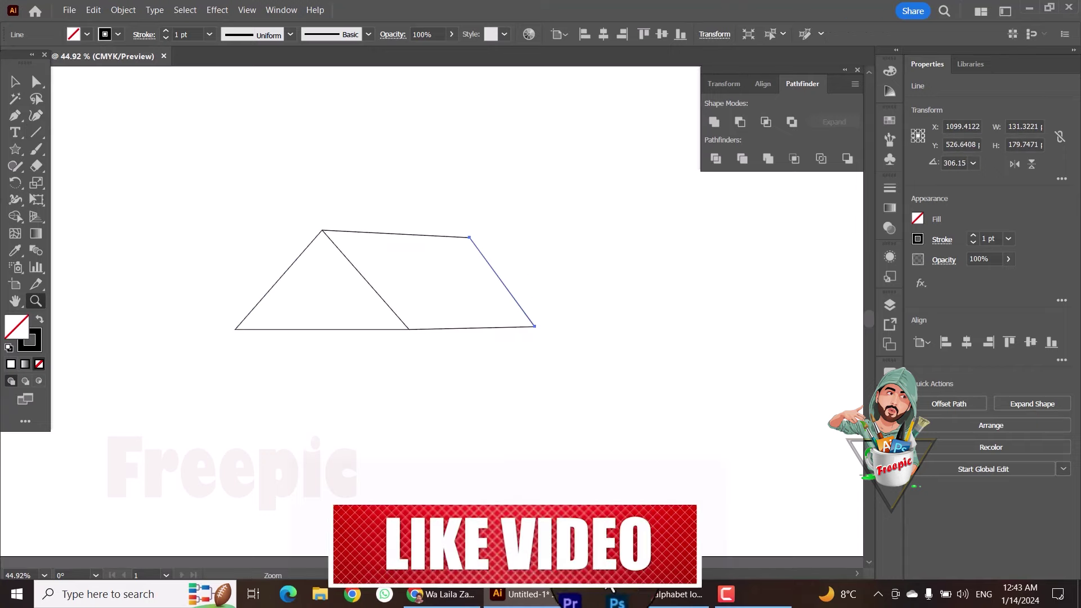
pyautogui.click(36, 82)
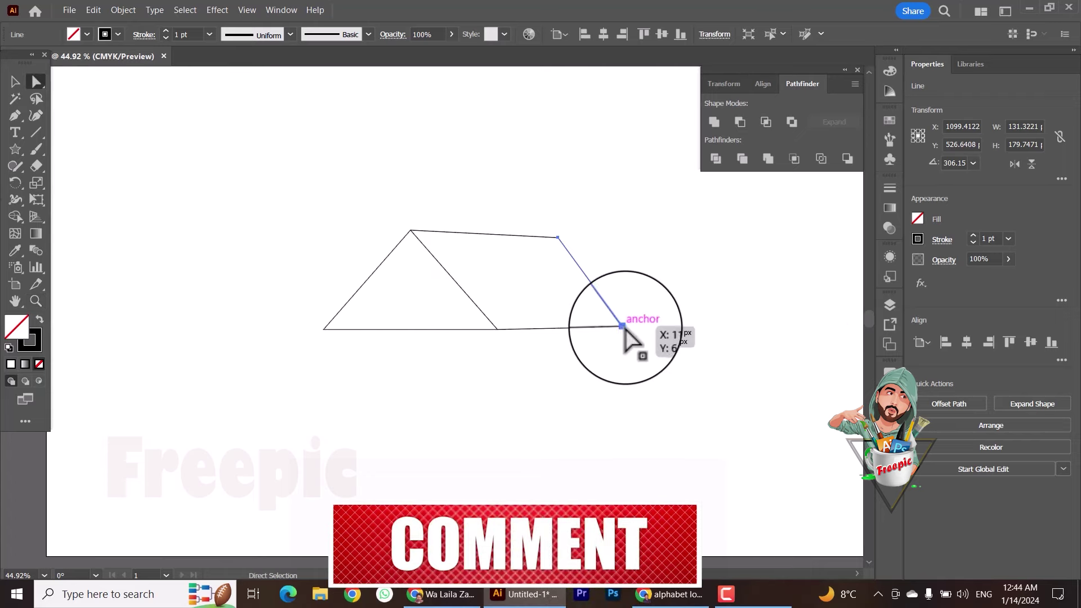
pyautogui.moveTo(626, 326); pyautogui.dragTo(639, 326)
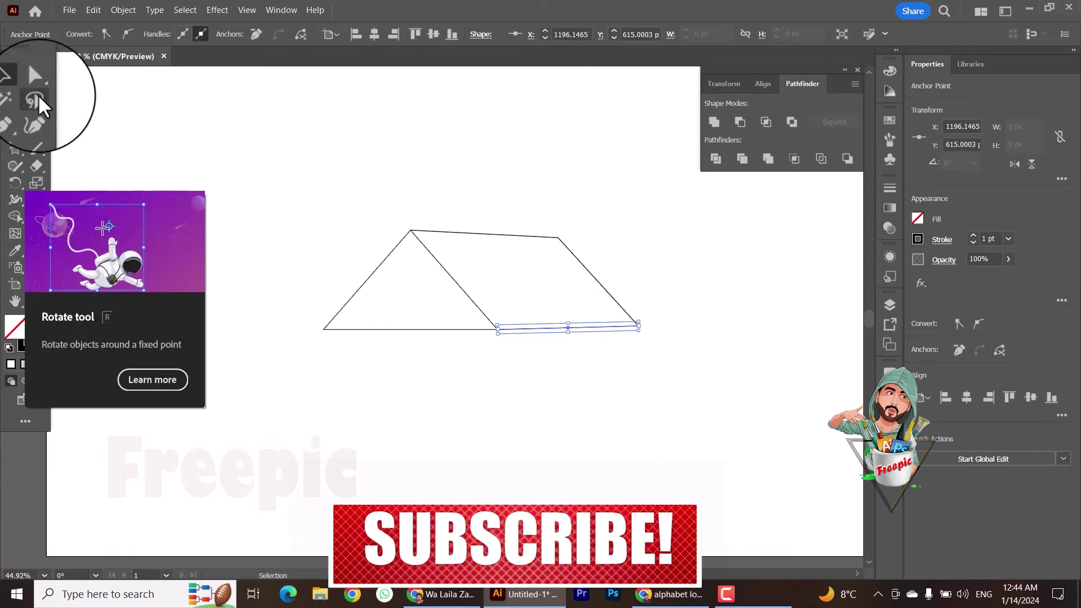
pyautogui.hotkey('ctrl', 'shift', 'a')
# - Draw a diagonal line off the apex and paste several parallel copies along the left slope
pyautogui.click(33, 134)
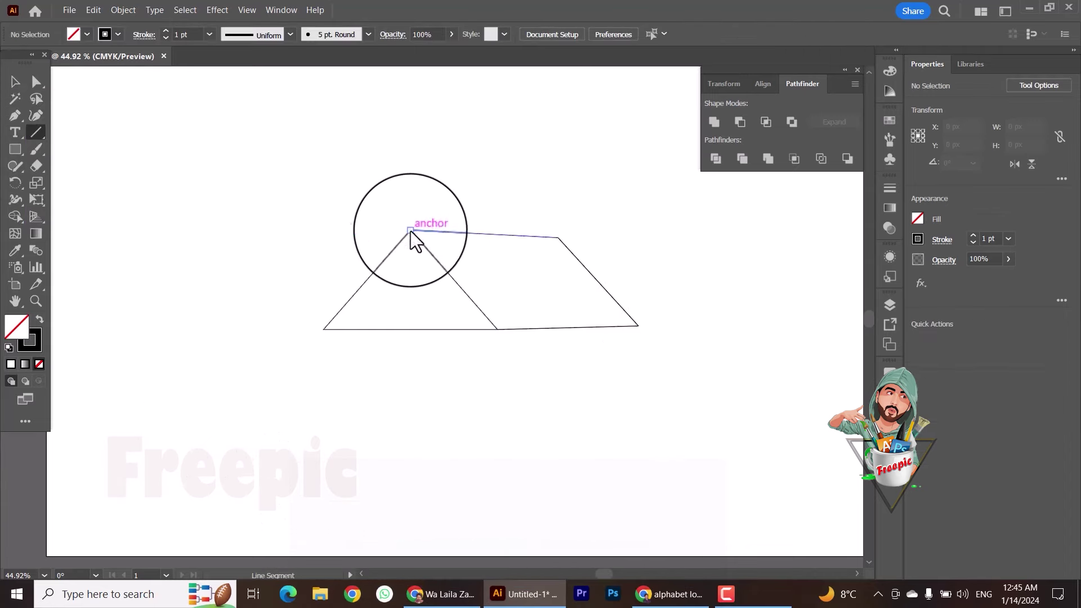
pyautogui.moveTo(190, 485); pyautogui.dragTo(191, 482)
pyautogui.click(16, 82)
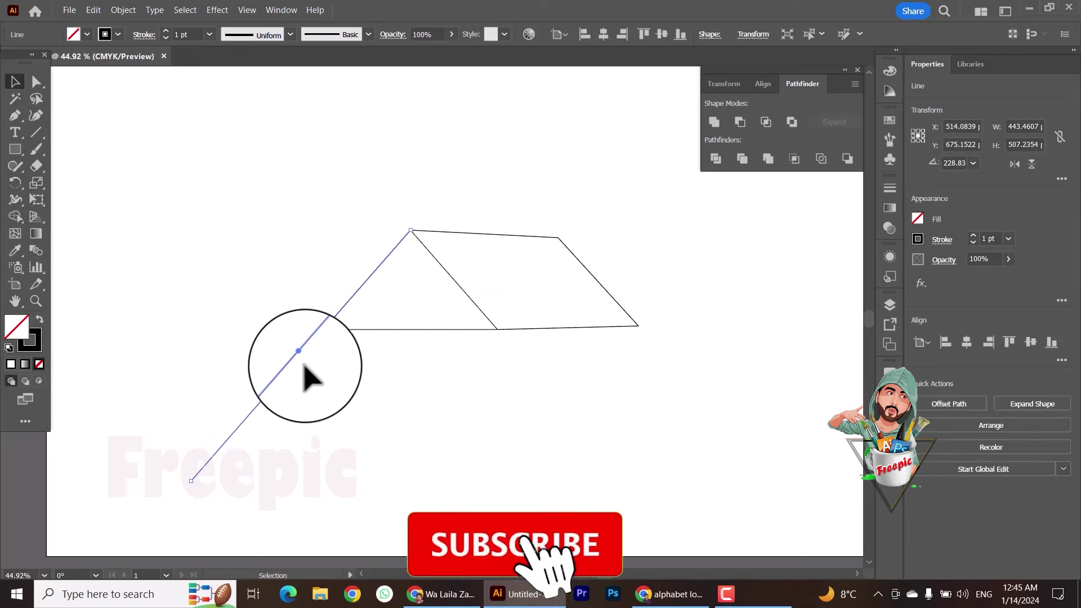
pyautogui.moveTo(313, 339); pyautogui.dragTo(323, 350)
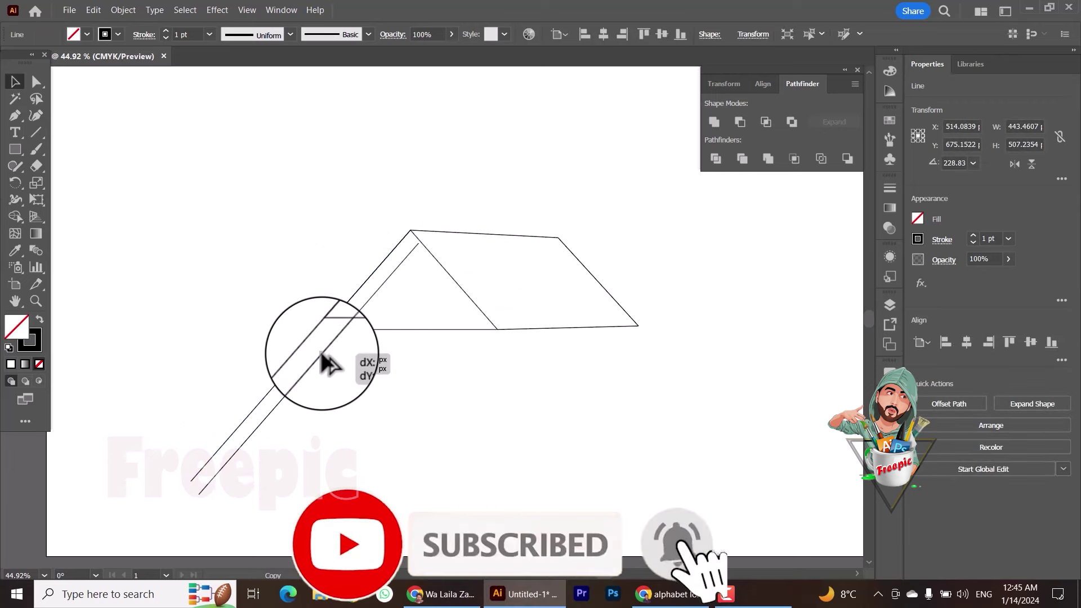
pyautogui.hotkey('ctrl', 'z')
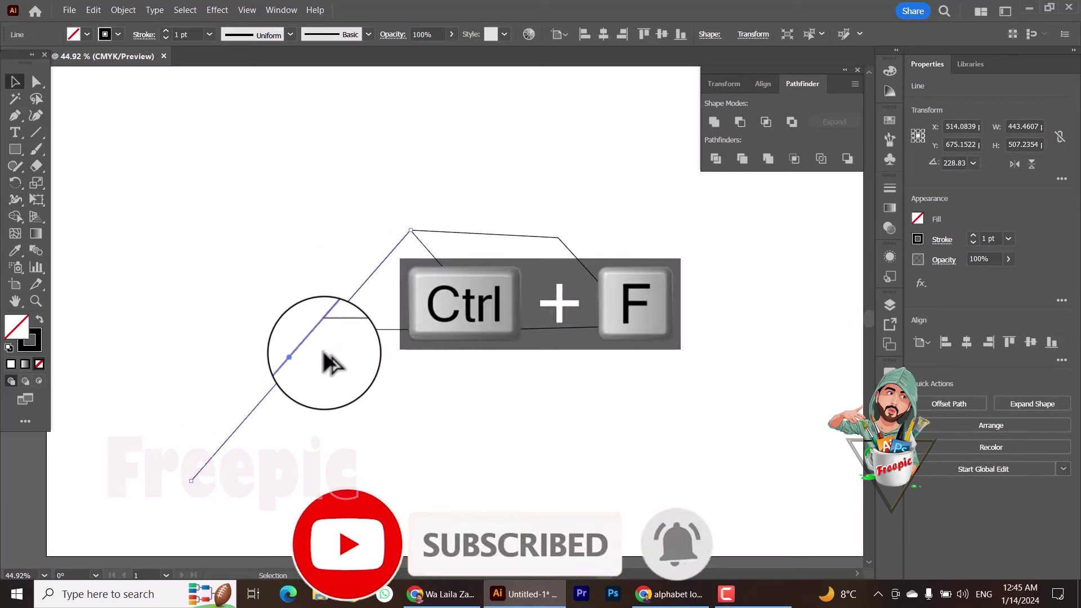
pyautogui.moveTo(313, 340); pyautogui.dragTo(342, 389)
pyautogui.hotkey('ctrl', 'f')
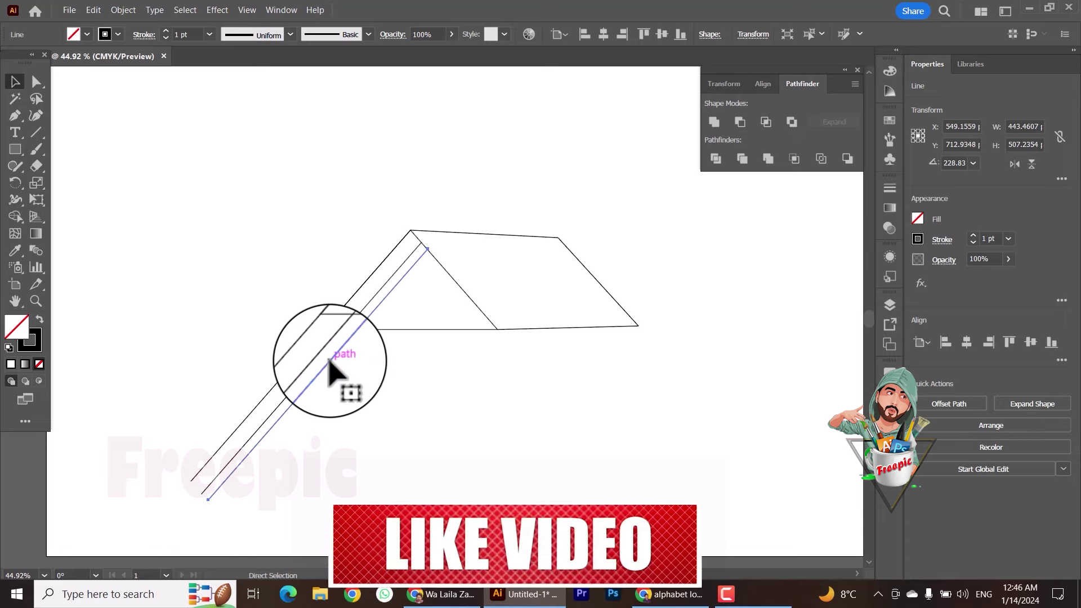
pyautogui.hotkey('ctrl', 'f')
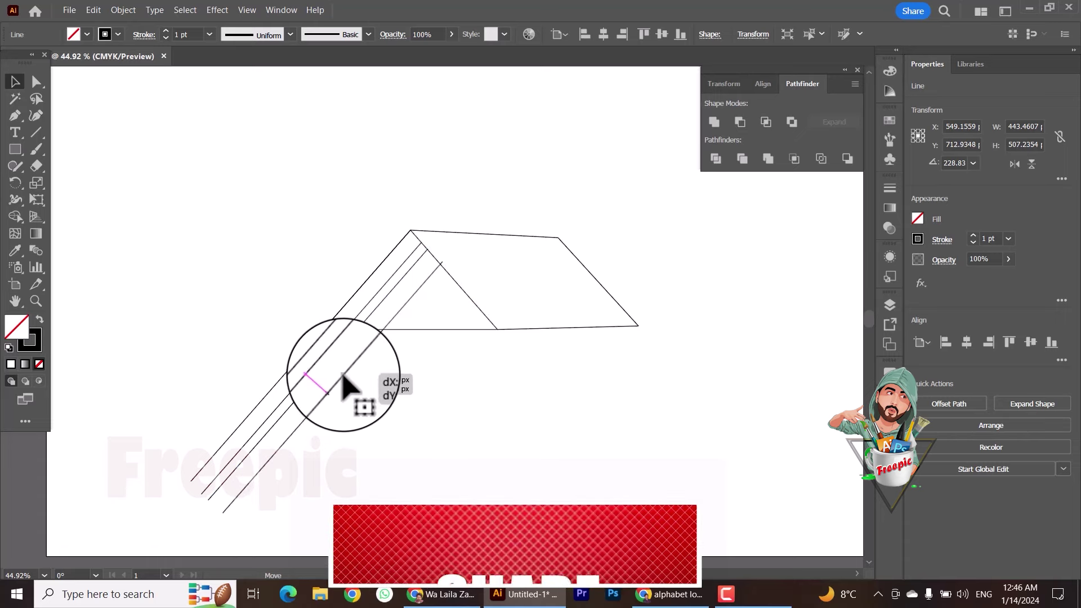
pyautogui.hotkey('ctrl', 'f')
pyautogui.moveTo(342, 388); pyautogui.dragTo(367, 410)
pyautogui.hotkey('ctrl', 'f')
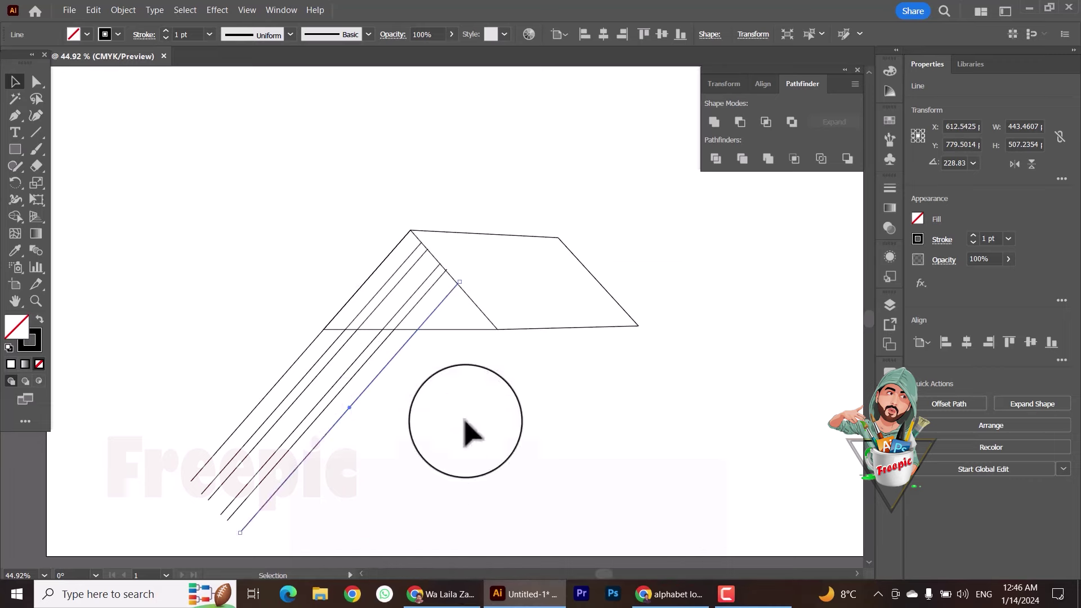
# - Draw a horizontal line below the triangle, copy it, and select all lines
pyautogui.scroll(-2, 463, 430)
pyautogui.moveTo(509, 351)
pyautogui.mouseDown()
pyautogui.moveTo(562, 382)
pyautogui.moveTo(573, 363)
pyautogui.moveTo(554, 354)
pyautogui.mouseUp()
pyautogui.press('v')
pyautogui.hotkey('ctrl', 'c')
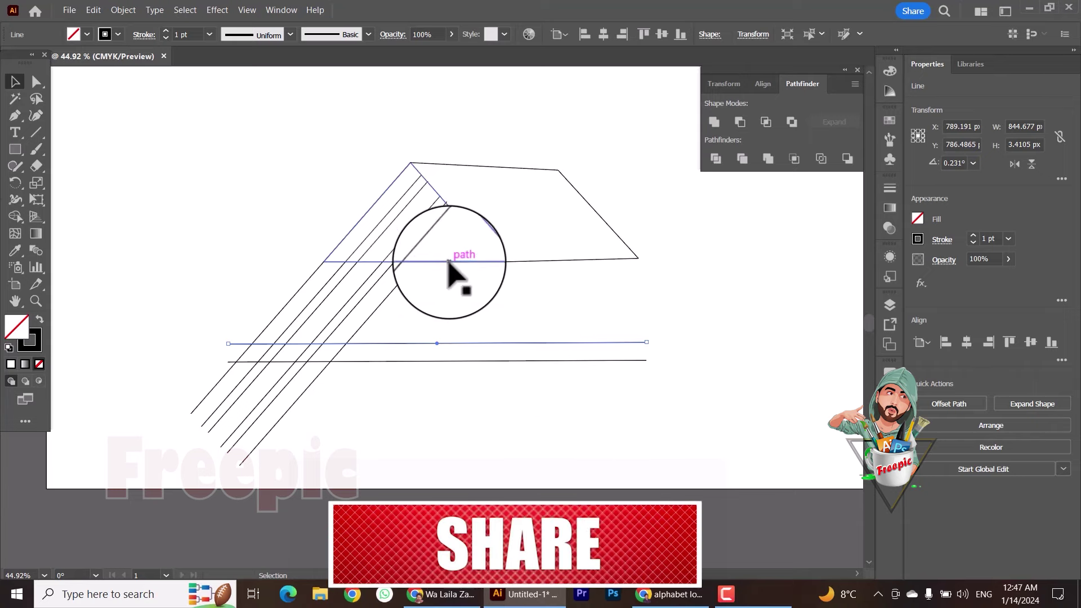
pyautogui.hotkey('ctrl', 'a')
# - Adjust a diagonal line's top end onto the roof edge and reselect all paths
pyautogui.click(15, 216)
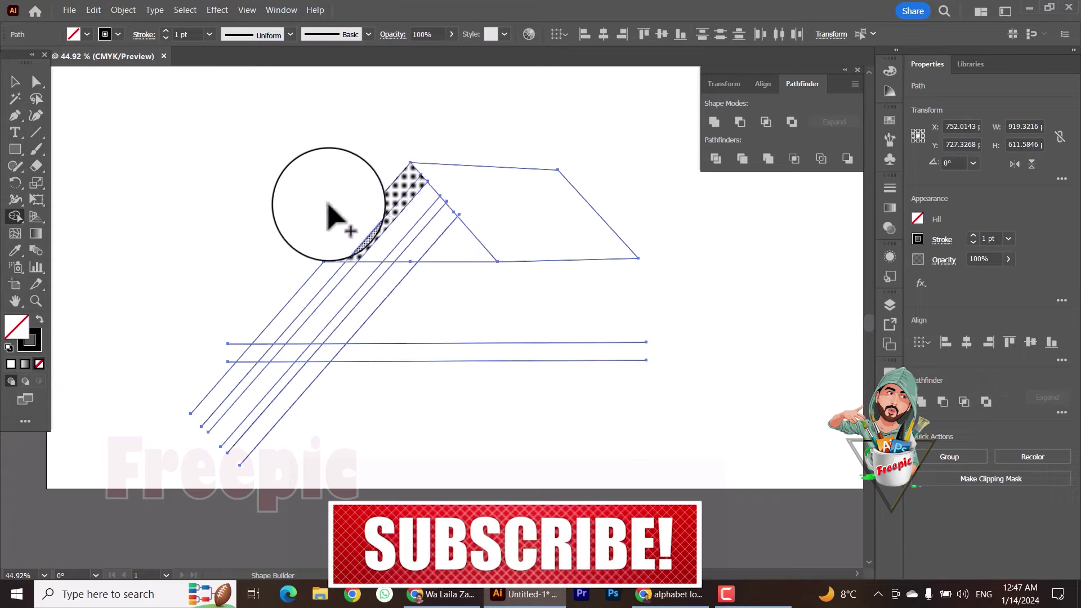
pyautogui.scroll(10, 514, 313)
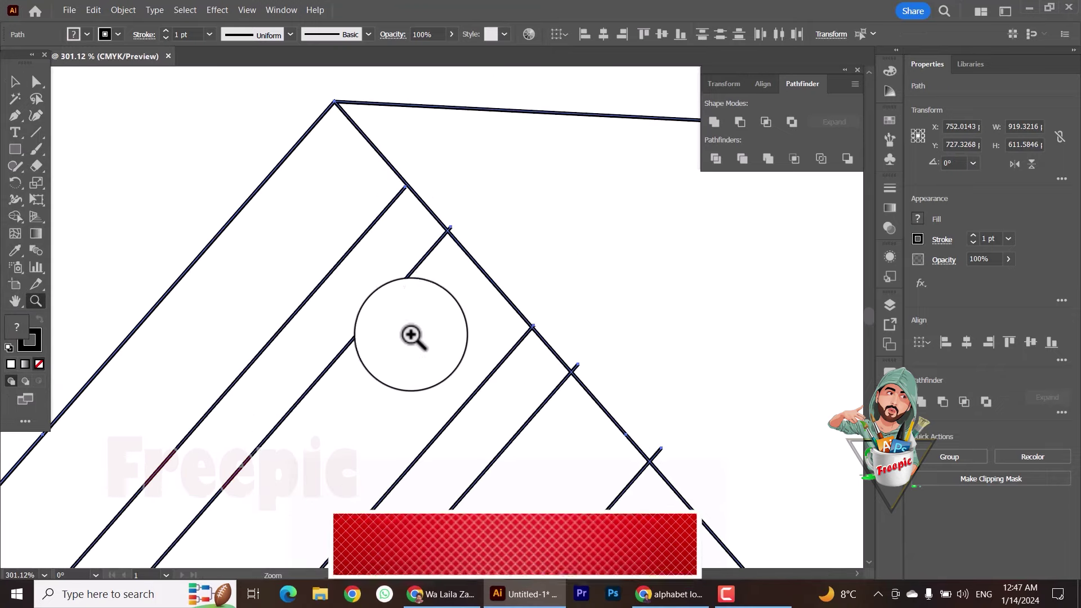
pyautogui.press('a')
pyautogui.click(404, 187)
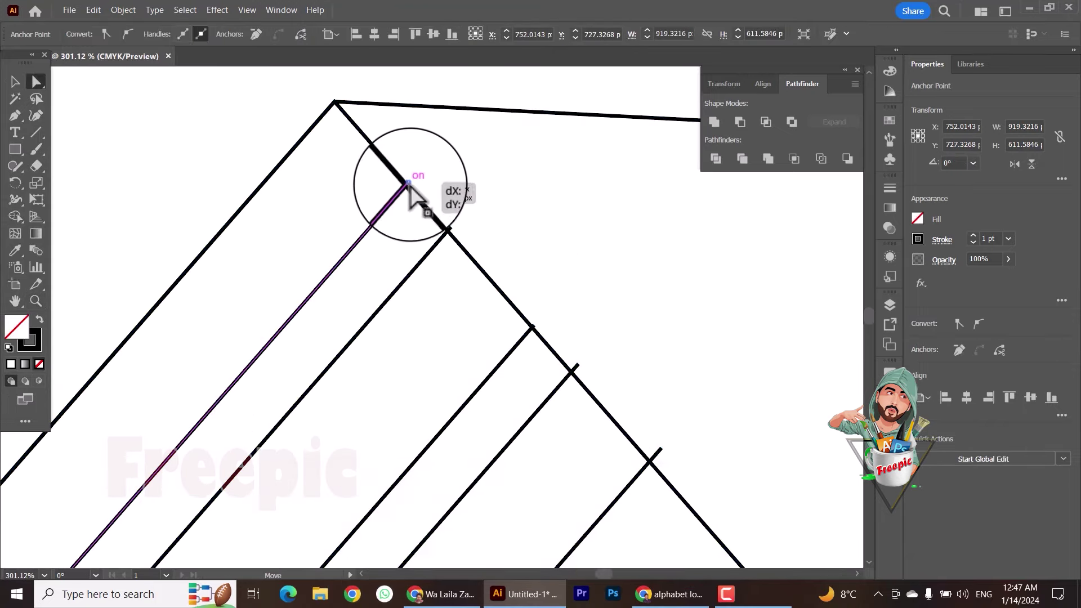
pyautogui.scroll(-5, 555, 356)
pyautogui.scroll(-5, 284, 229)
pyautogui.scroll(-3, 169, 270)
pyautogui.click(35, 301)
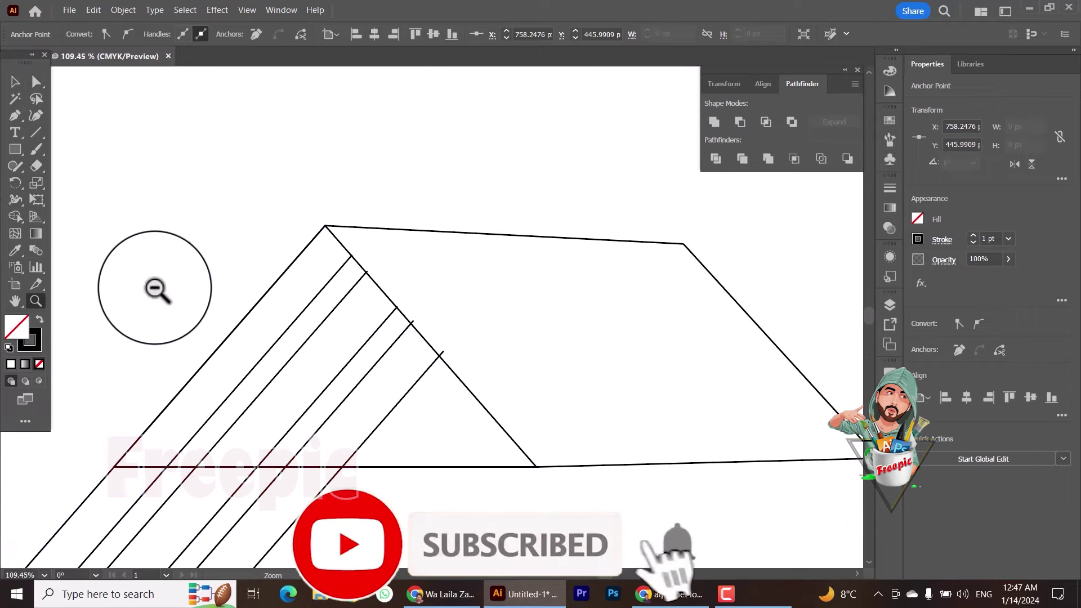
pyautogui.scroll(-2, 225, 276)
pyautogui.scroll(-2, 290, 265)
pyautogui.hotkey('ctrl', 'a')
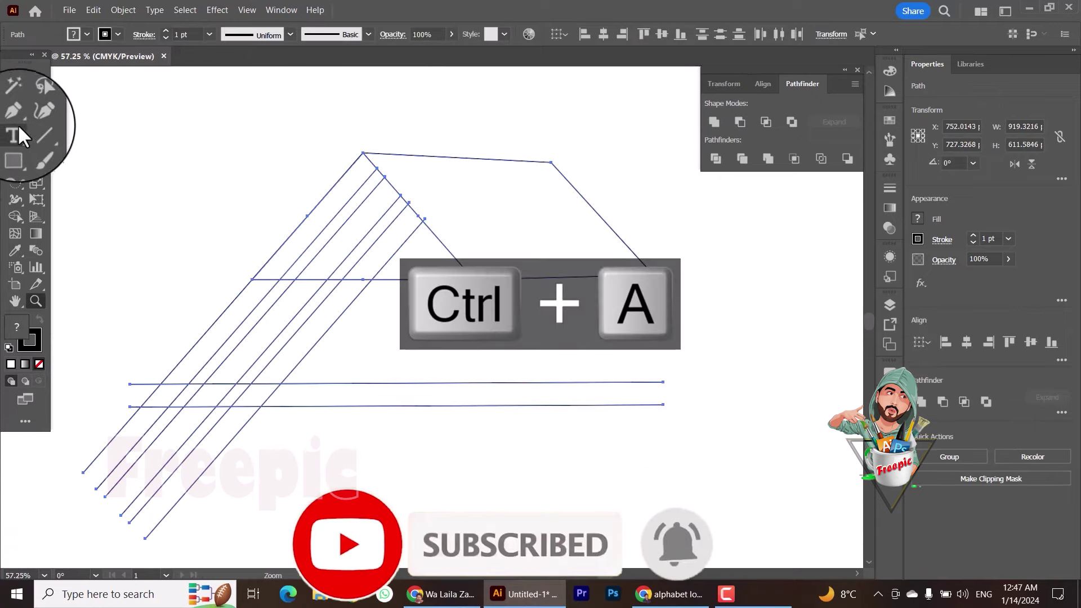
# - Shape-build three black diagonal stripes and delete the leftover horizontal guide pieces
pyautogui.click(15, 217)
pyautogui.click(40, 320)
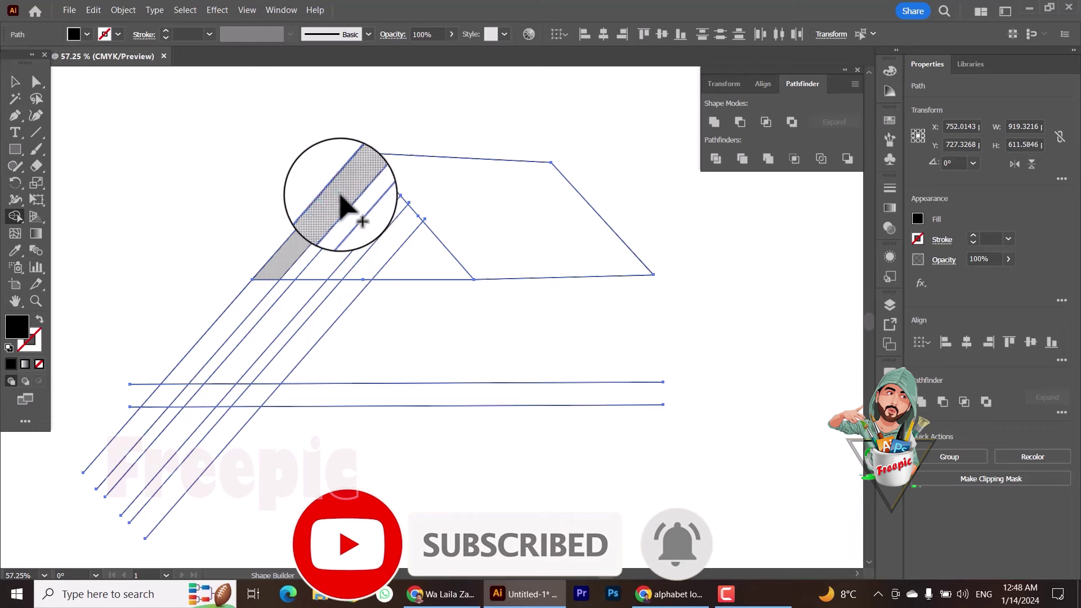
pyautogui.click(295, 241)
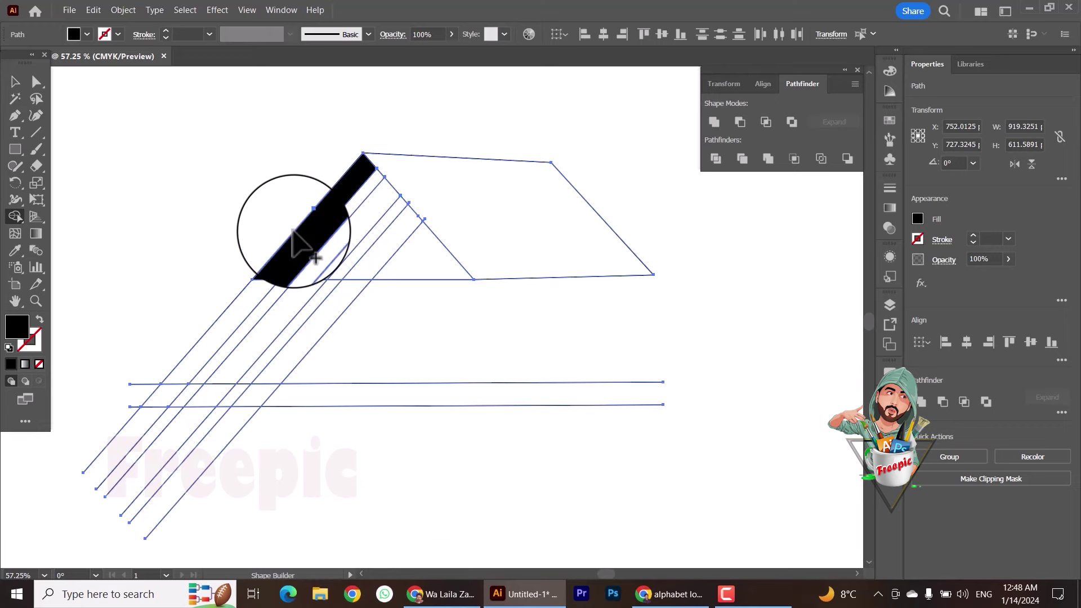
pyautogui.click(347, 236)
pyautogui.click(375, 256)
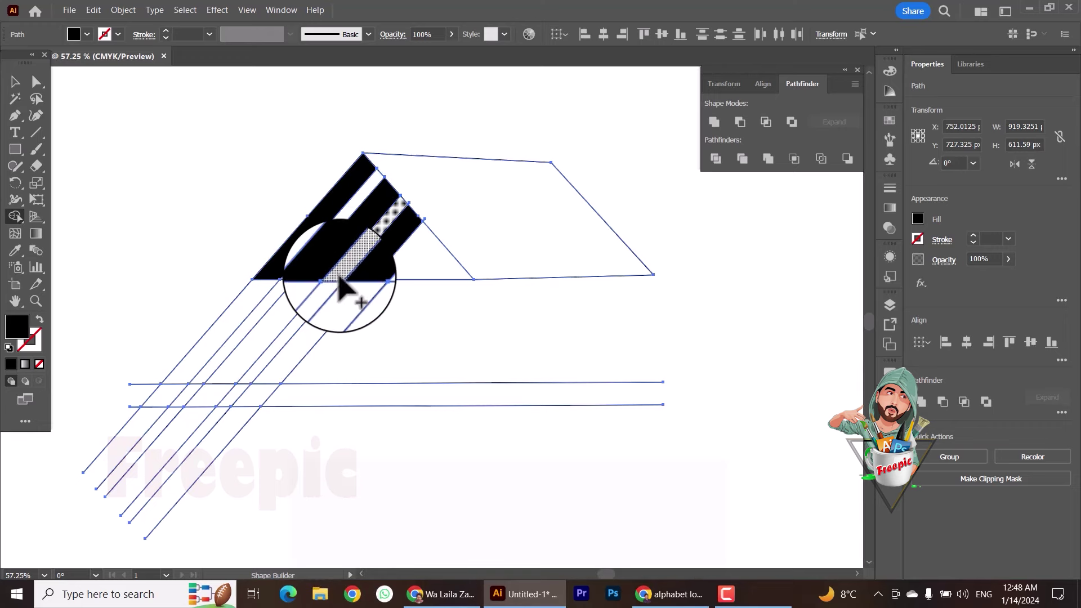
pyautogui.click(259, 287)
pyautogui.click(290, 307)
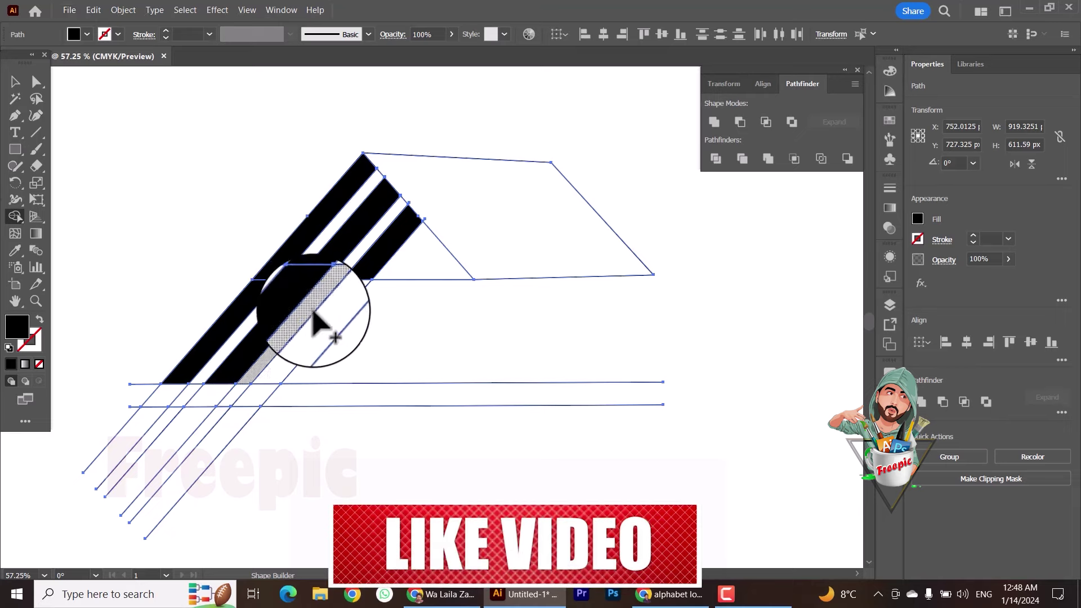
pyautogui.click(332, 298)
pyautogui.moveTo(338, 290); pyautogui.dragTo(290, 301)
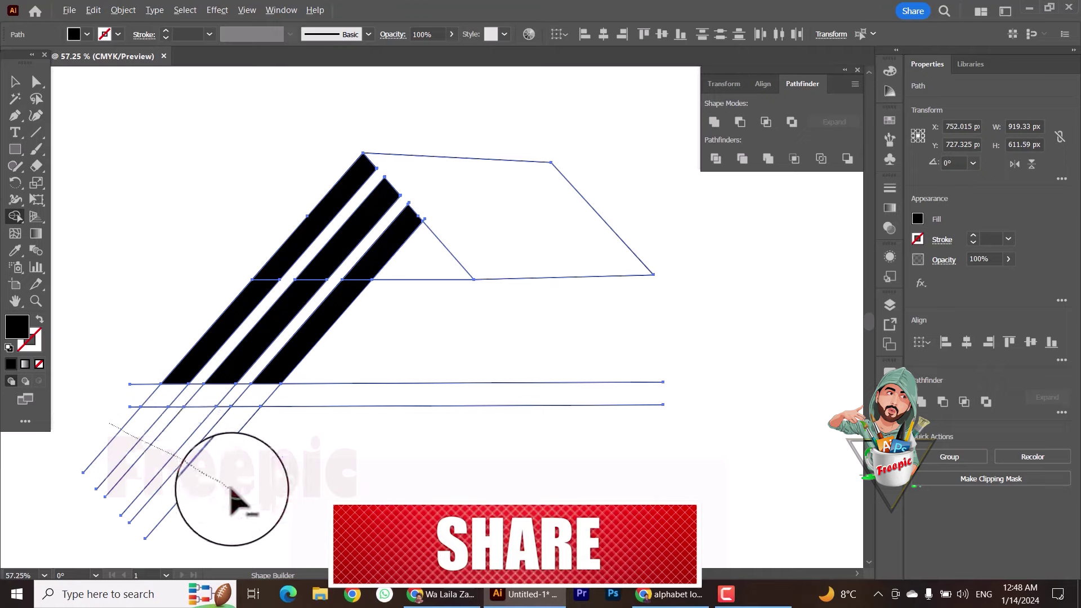
pyautogui.keyDown('alt'); pyautogui.click(349, 405); pyautogui.keyUp('alt')
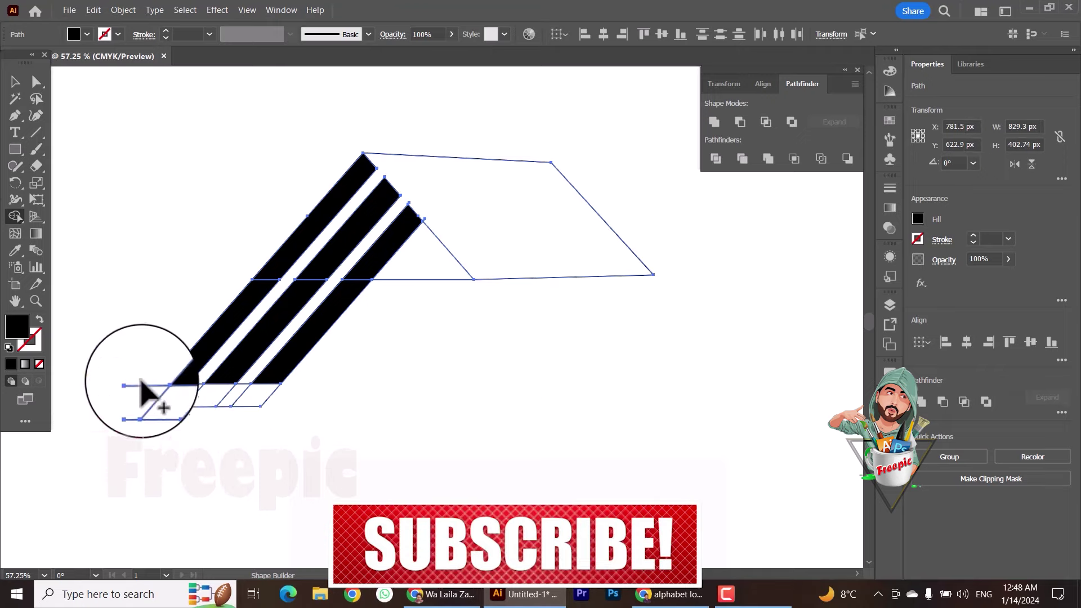
pyautogui.keyDown('alt'); pyautogui.moveTo(246, 393); pyautogui.dragTo(273, 398); pyautogui.keyUp('alt')
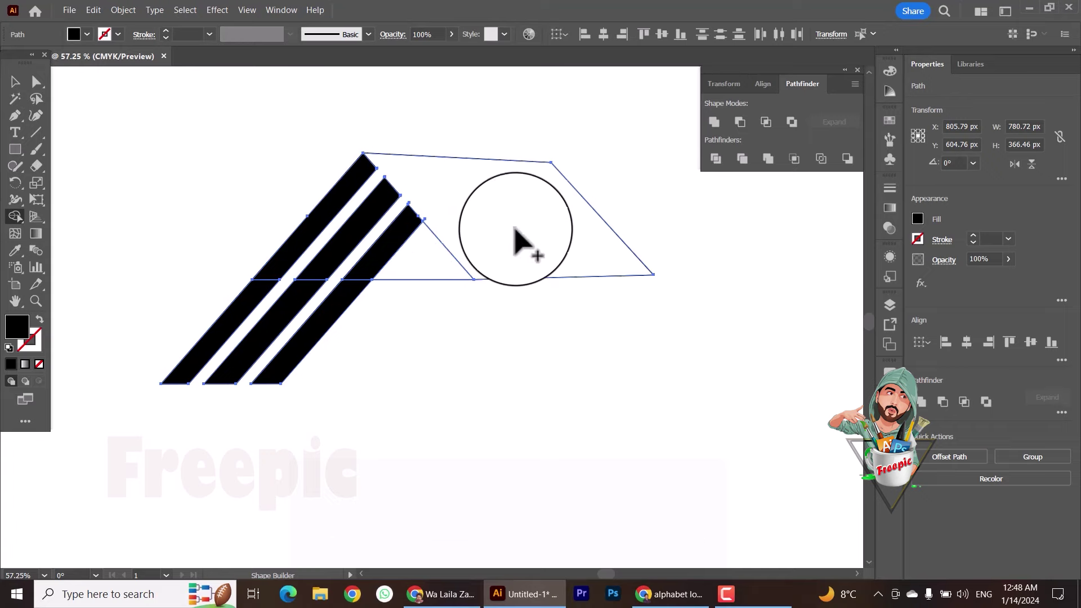
# - Undo the black stripe edits and fill the right roof side orange-red
pyautogui.hotkey('ctrl', 'z')
pyautogui.hotkey('ctrl', 'z')
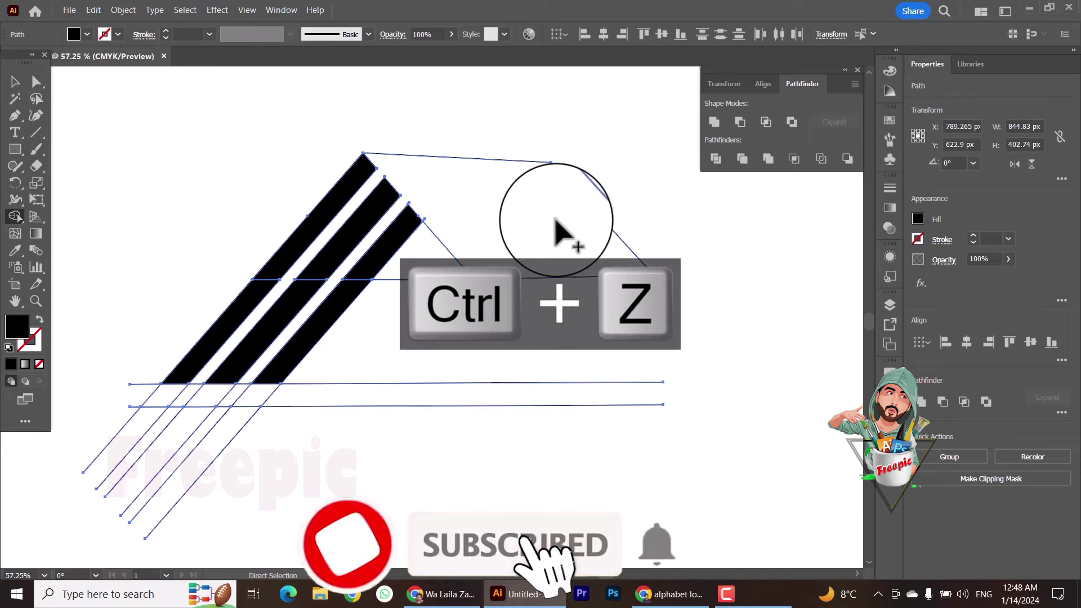
pyautogui.hotkey('ctrl', 'z')
pyautogui.hotkey('ctrl', 'z')
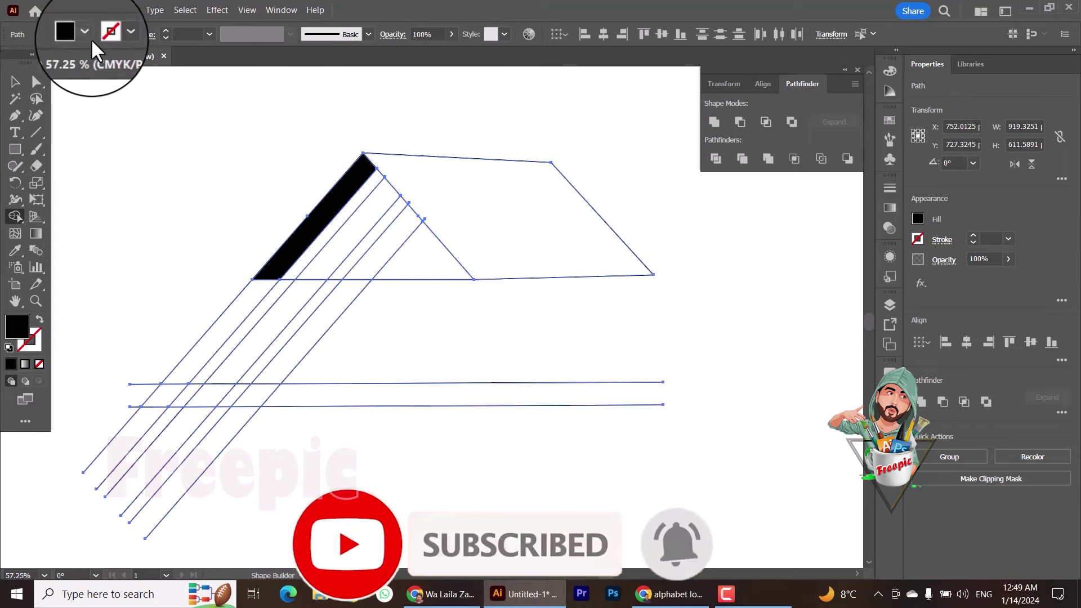
pyautogui.click(117, 35)
pyautogui.click(128, 69)
pyautogui.click(535, 241)
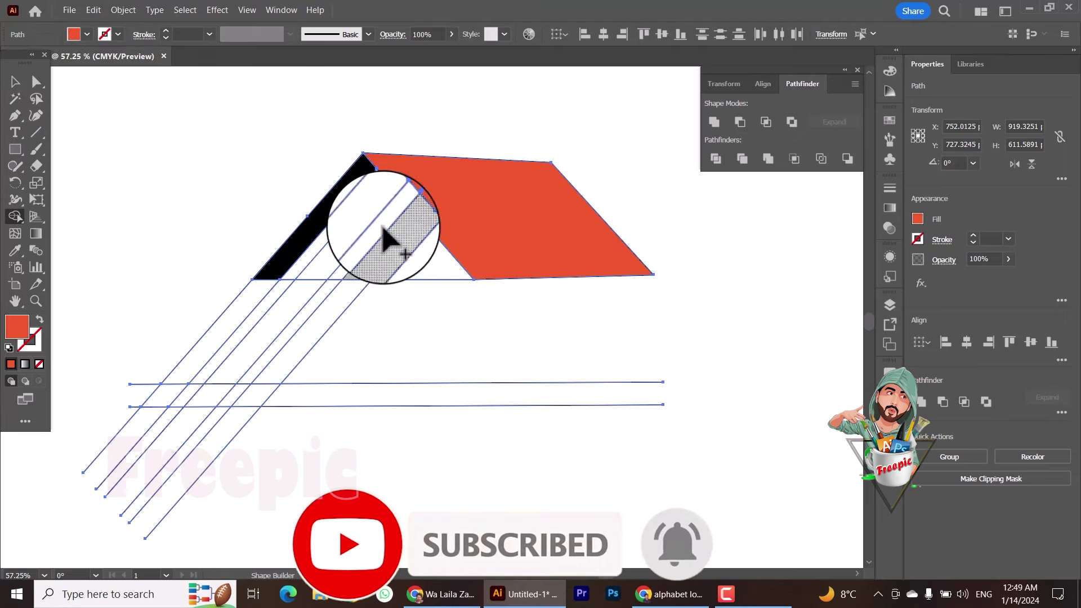
# - Fill the three left-slope strip regions in purple-blue with the Shape Builder
pyautogui.click(87, 34)
pyautogui.click(107, 84)
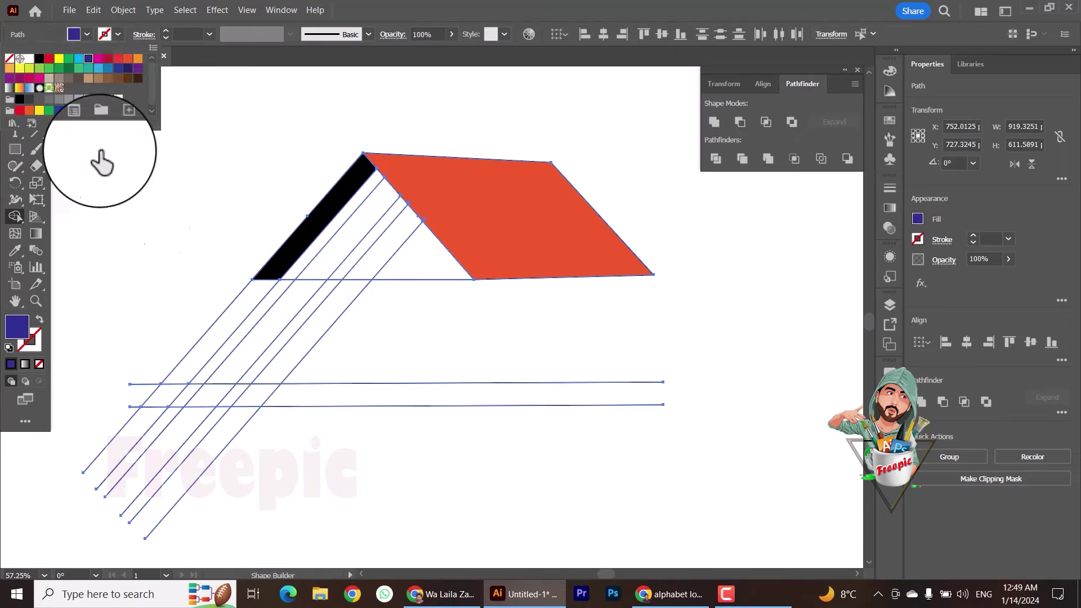
pyautogui.hotkey('ctrl', 'a')
pyautogui.click(315, 239)
pyautogui.click(260, 301)
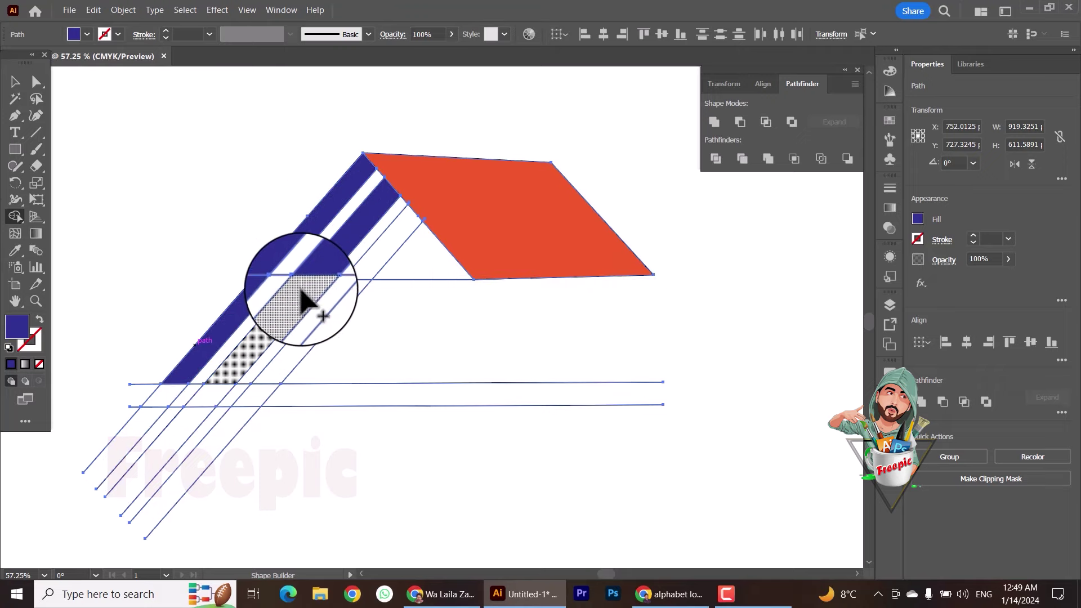
pyautogui.click(313, 302)
pyautogui.click(346, 299)
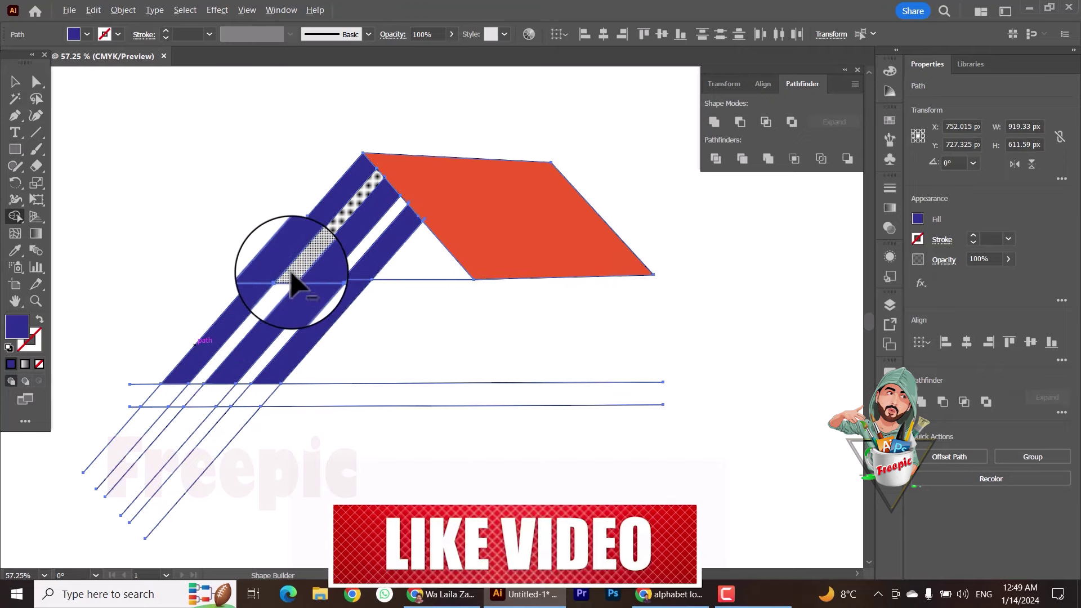
# - Delete the leftover guide line pieces beneath the blue stripes
pyautogui.moveTo(304, 376); pyautogui.dragTo(331, 439)
pyautogui.moveTo(265, 396)
pyautogui.mouseDown()
pyautogui.moveTo(195, 399)
pyautogui.moveTo(127, 371)
pyautogui.mouseUp()
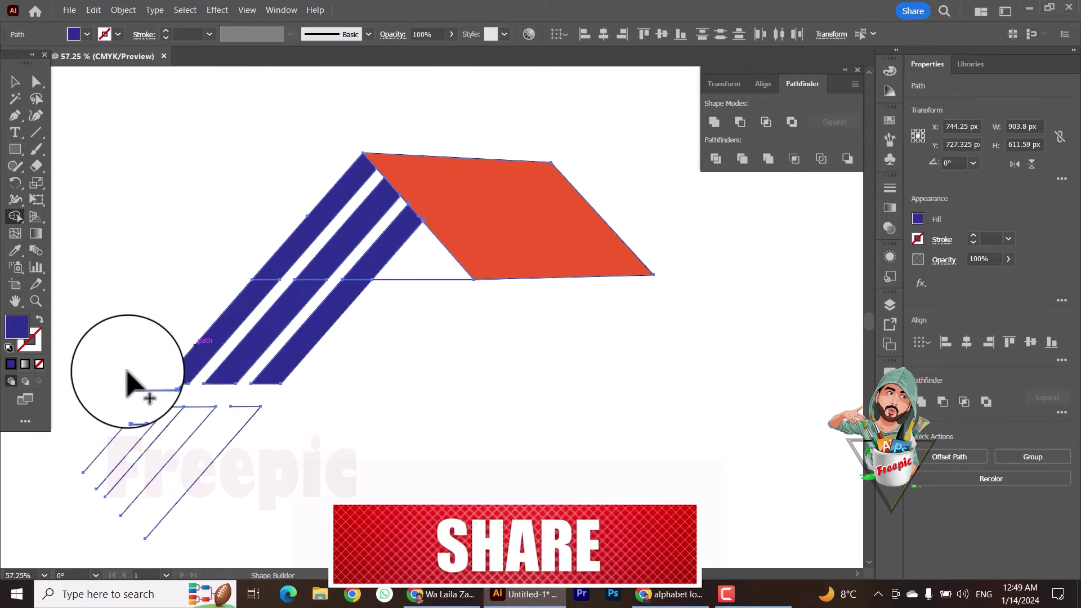
pyautogui.keyDown('alt'); pyautogui.click(245, 405); pyautogui.keyUp('alt')
pyautogui.keyDown('alt'); pyautogui.click(135, 406); pyautogui.keyUp('alt')
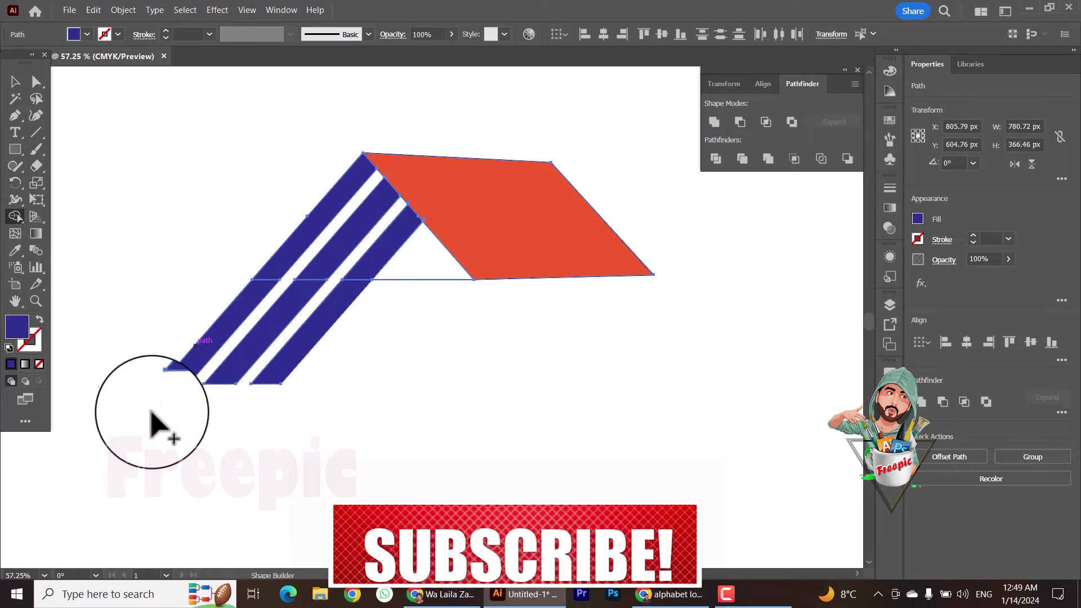
pyautogui.hotkey('ctrl', 'z')
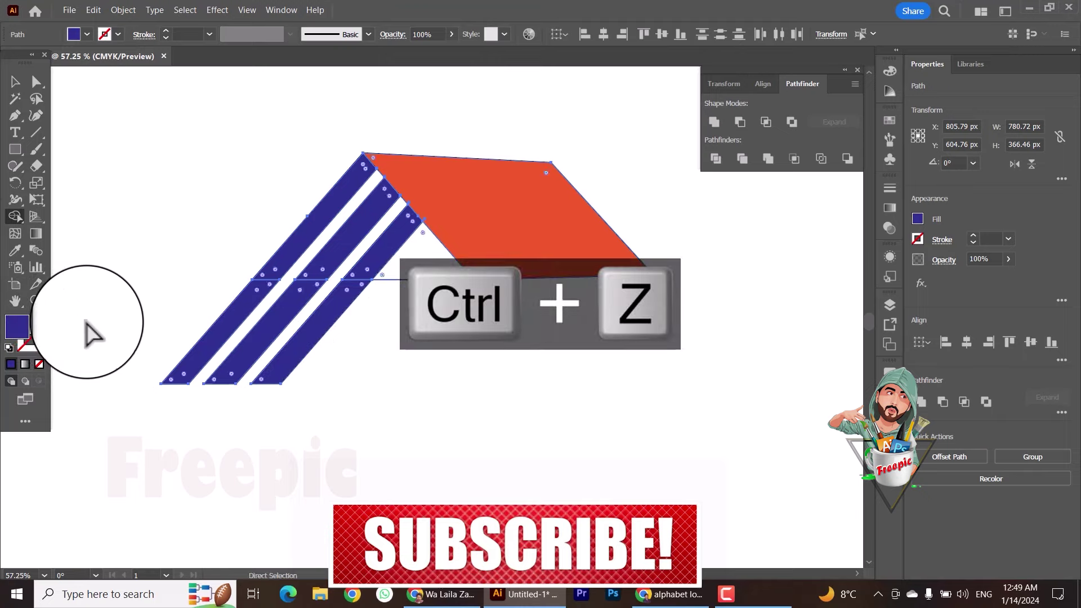
pyautogui.hotkey('ctrl', 'z')
pyautogui.moveTo(422, 250); pyautogui.dragTo(439, 310)
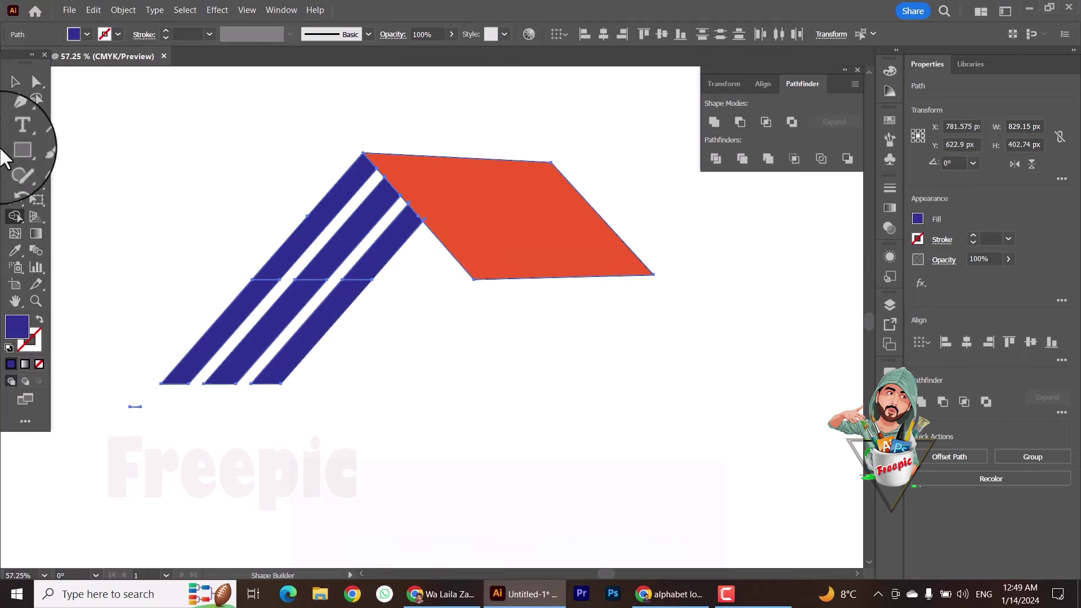
# - Try an orange-red fill on the stripe area, undo it, and zoom to fit
pyautogui.moveTo(410, 198); pyautogui.dragTo(288, 332)
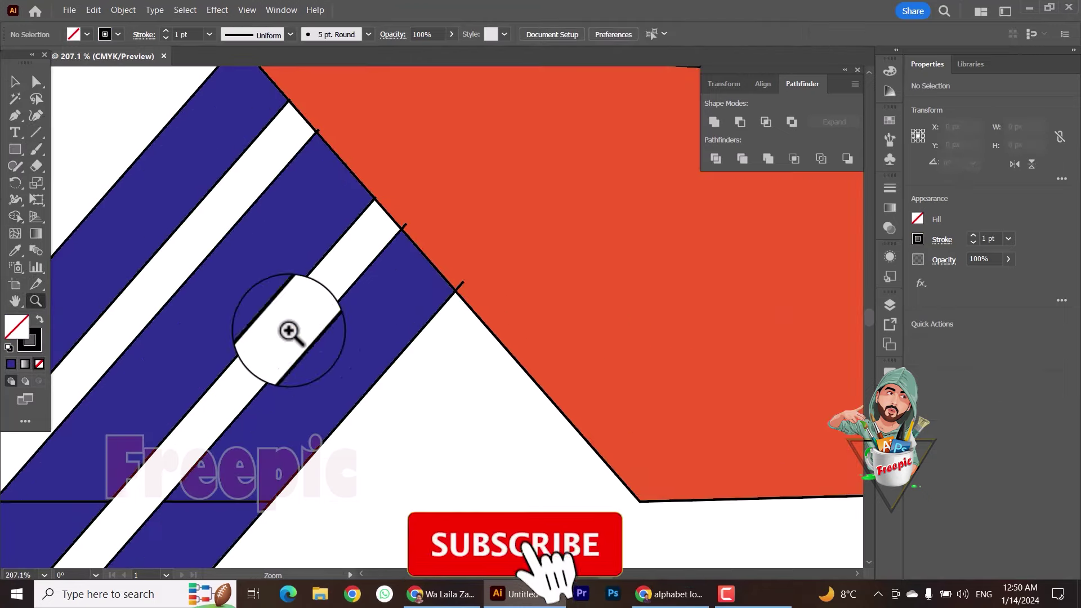
pyautogui.hotkey('ctrl', 'a')
pyautogui.click(13, 220)
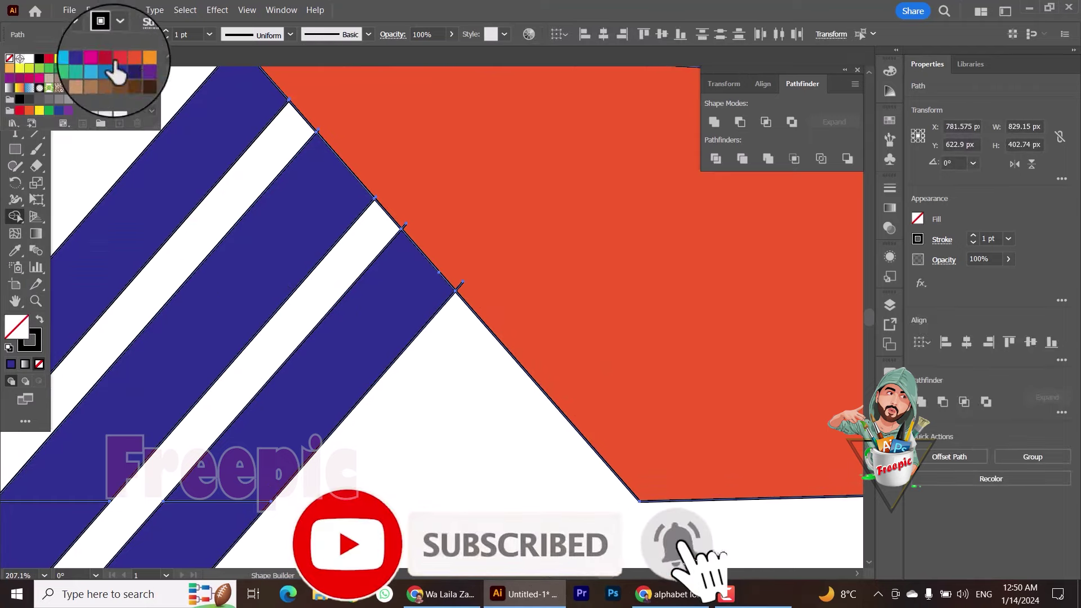
pyautogui.click(115, 62)
pyautogui.hotkey('ctrl', 'z')
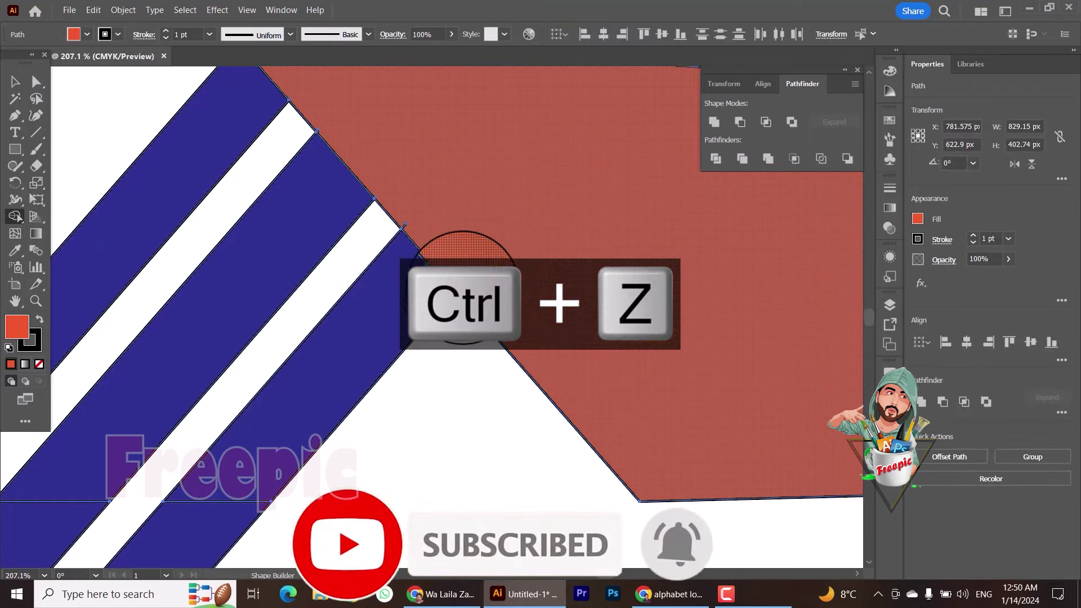
pyautogui.hotkey('ctrl', '0')
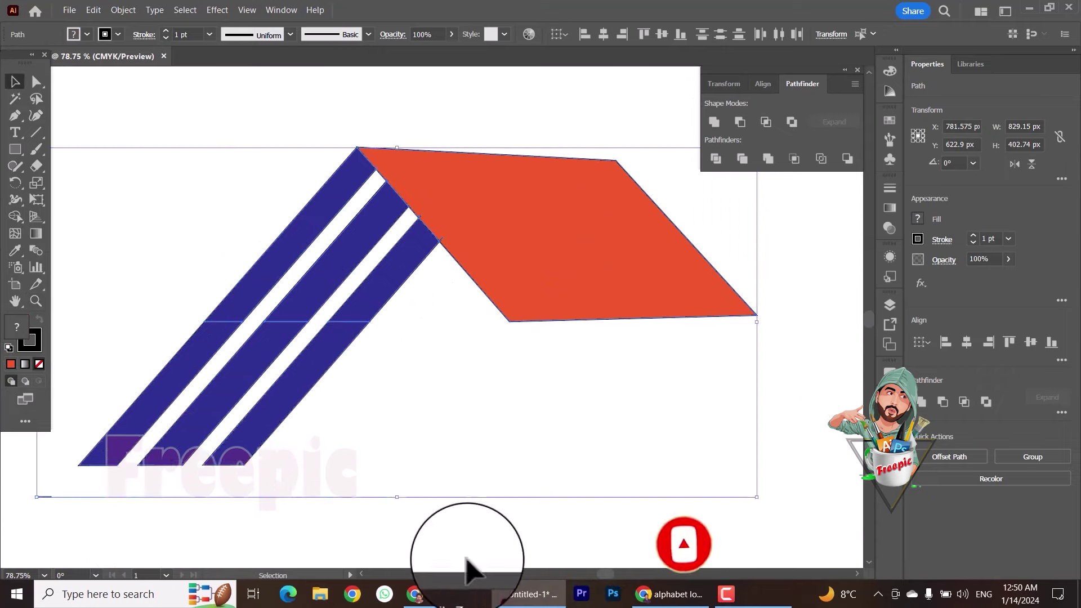
# - Set the stroke of all artwork to None
pyautogui.hotkey('ctrl', 'a')
pyautogui.click(118, 34)
pyautogui.click(9, 58)
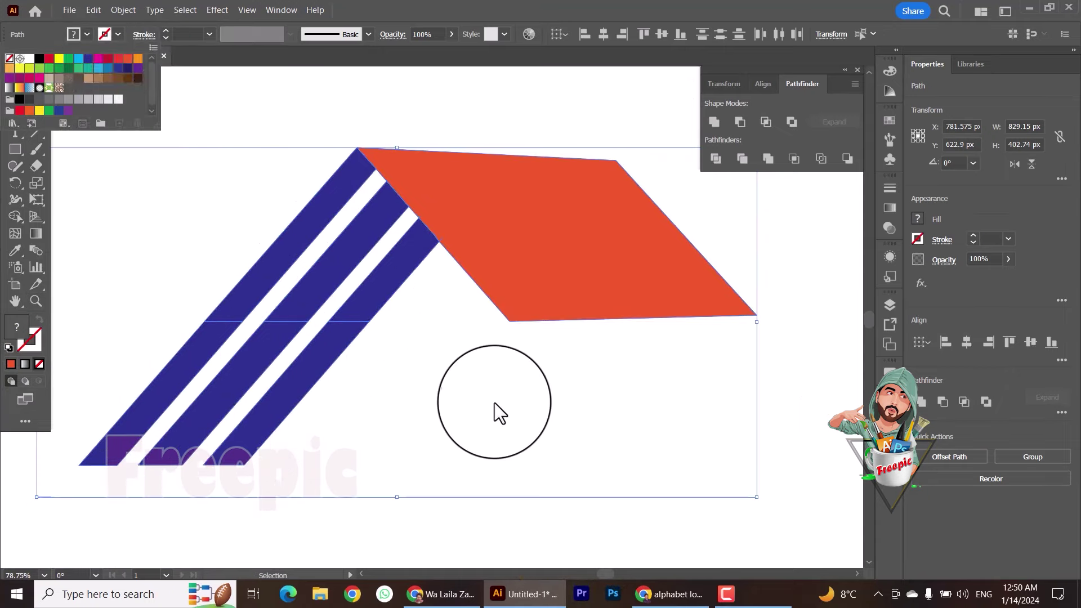
pyautogui.click(494, 403)
pyautogui.click(230, 363)
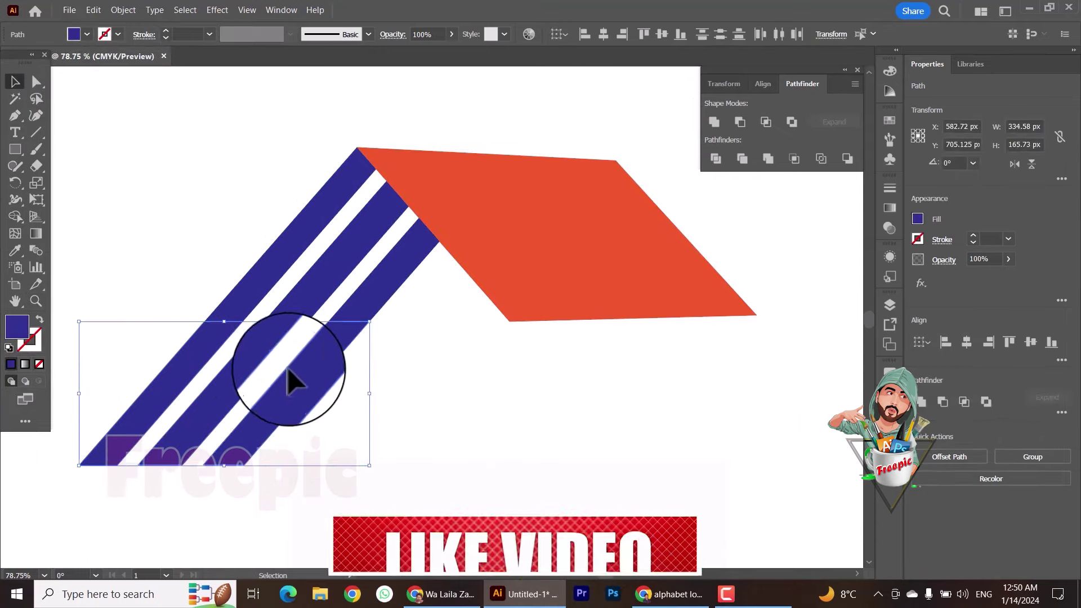
# - Offset the lower stripes by 13 px and divide all artwork with Pathfinder
pyautogui.click(123, 10)
pyautogui.moveTo(135, 315)
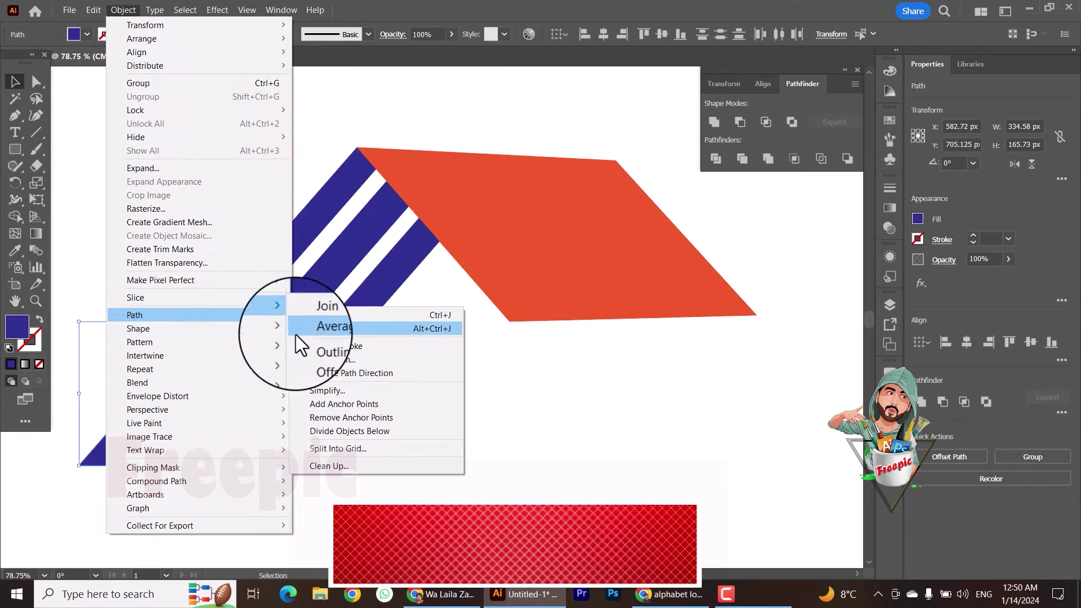
pyautogui.click(334, 359)
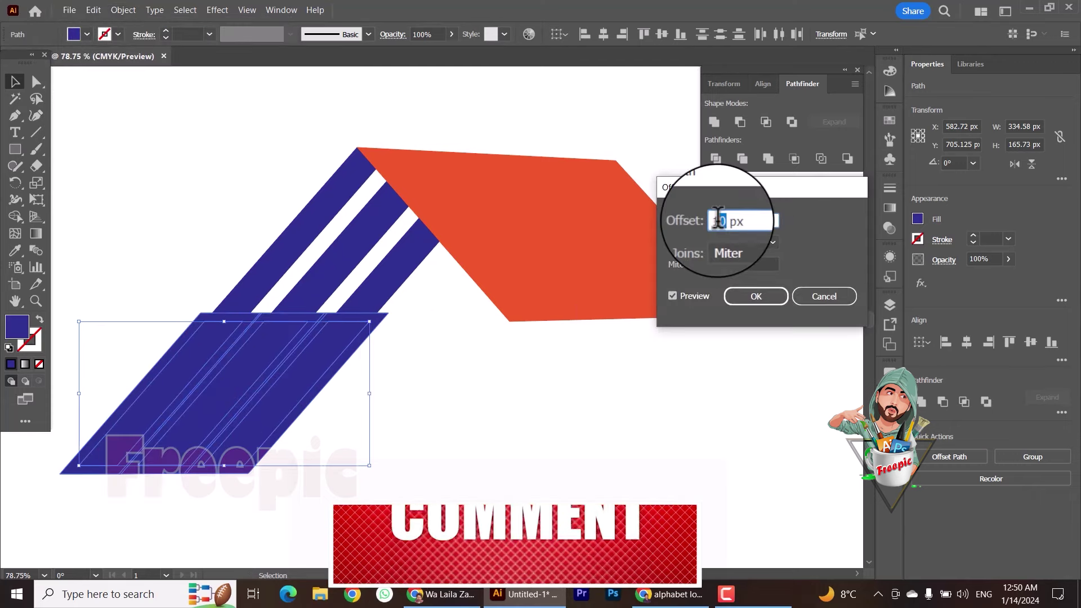
pyautogui.click(756, 296)
pyautogui.hotkey('ctrl', 'a')
pyautogui.click(716, 158)
pyautogui.rightClick(239, 366)
pyautogui.click(398, 421)
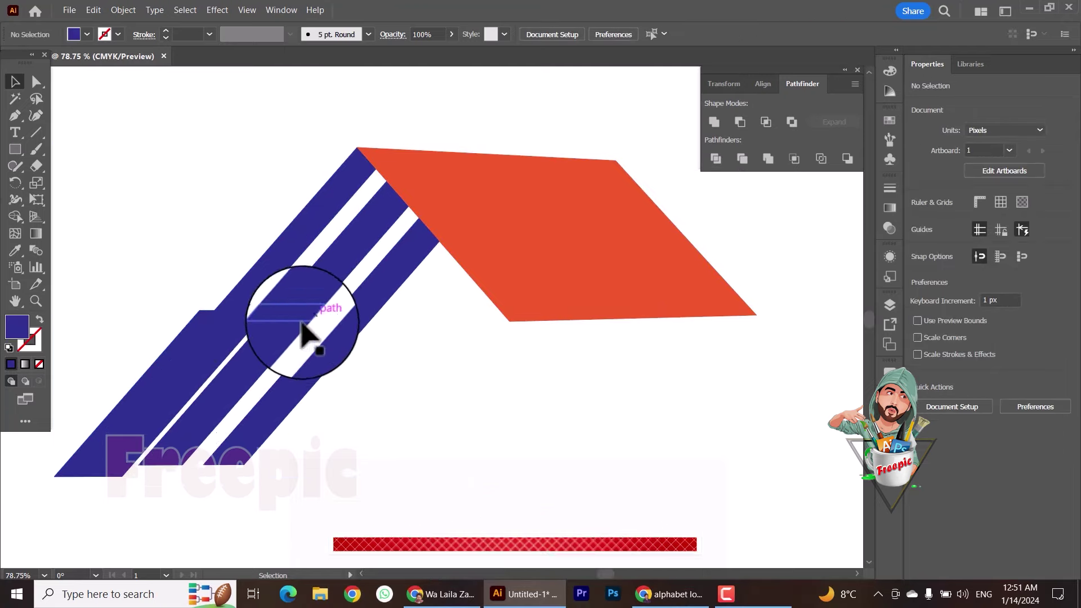
# - Delete the extra blue offset pieces, leaving a white gap across the stripes
pyautogui.click(231, 321)
pyautogui.press('Delete')
pyautogui.hotkey('ctrl', 'z')
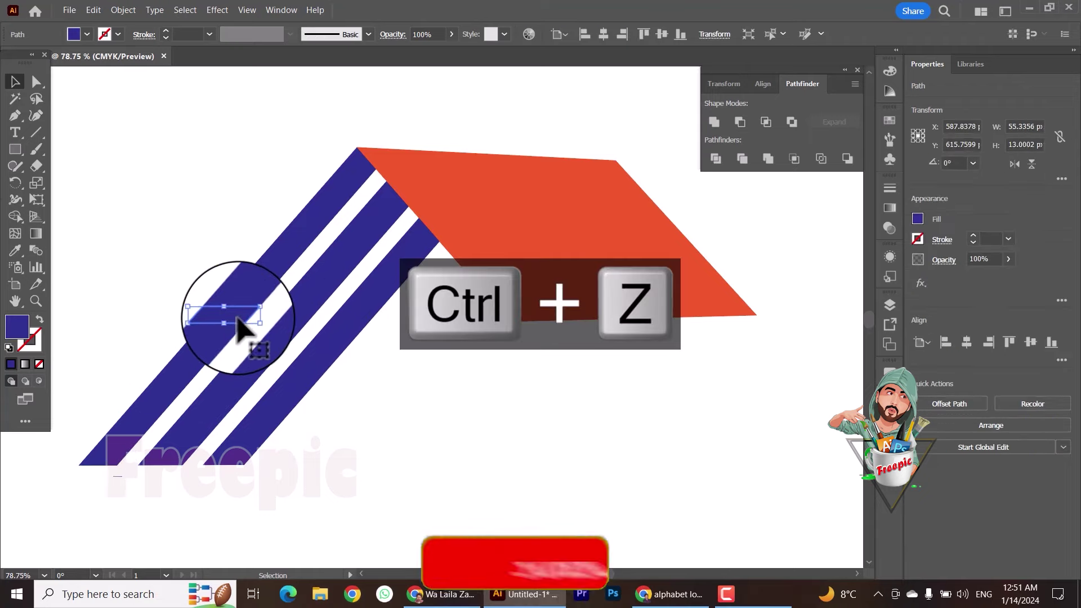
pyautogui.hotkey('ctrl', 'z')
pyautogui.click(346, 324)
pyautogui.press('Delete')
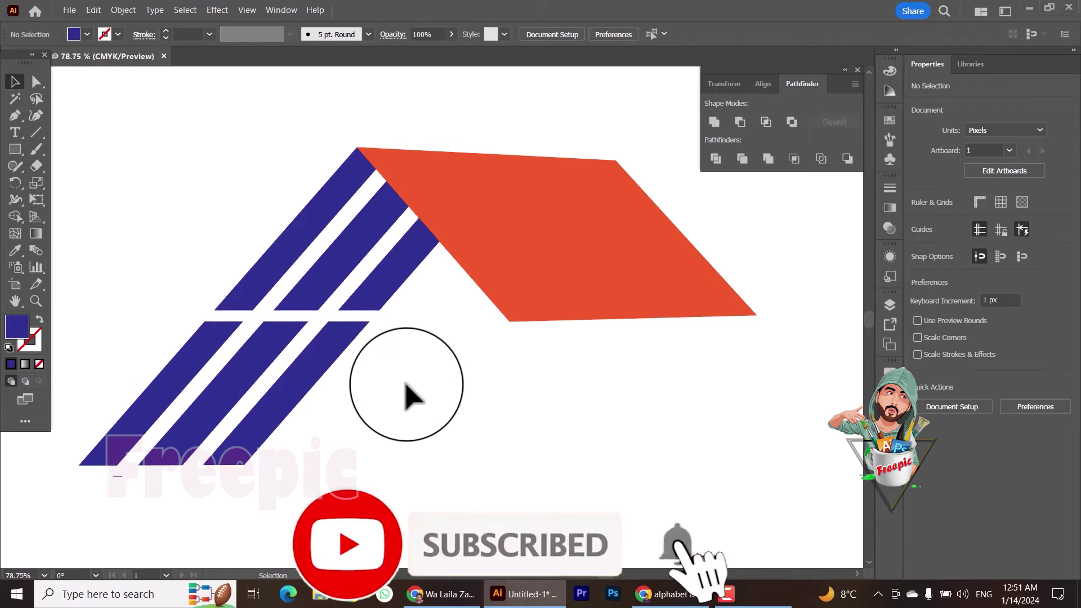
# - Draw a blue rectangle below the roof and fully round its top corners into an arch
pyautogui.click(15, 149)
pyautogui.moveTo(431, 435); pyautogui.dragTo(534, 484)
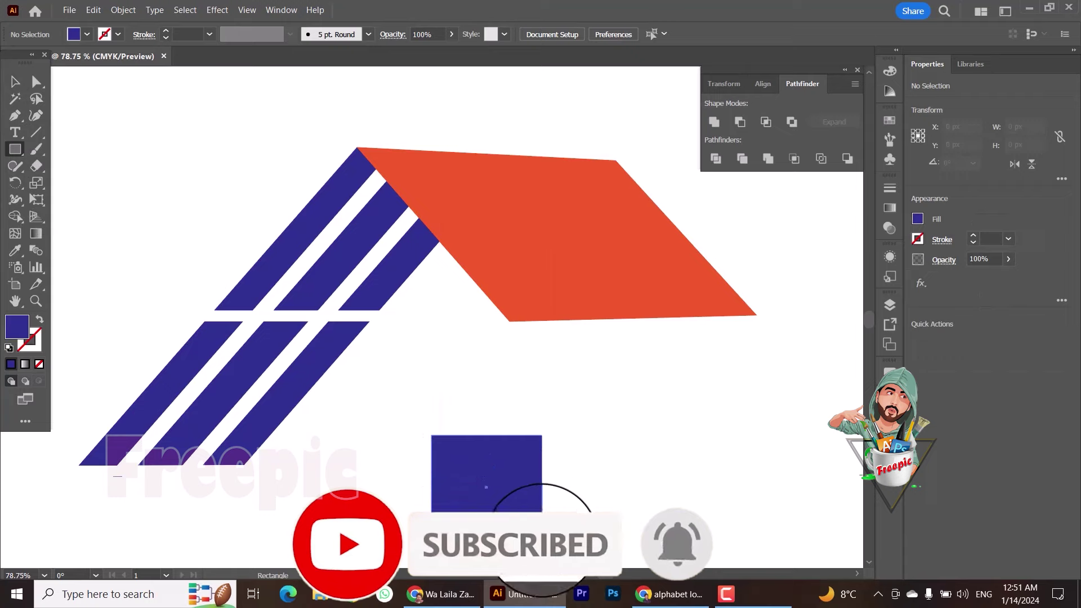
pyautogui.moveTo(541, 534); pyautogui.dragTo(542, 539)
pyautogui.scroll(-2, 338, 338)
pyautogui.click(35, 84)
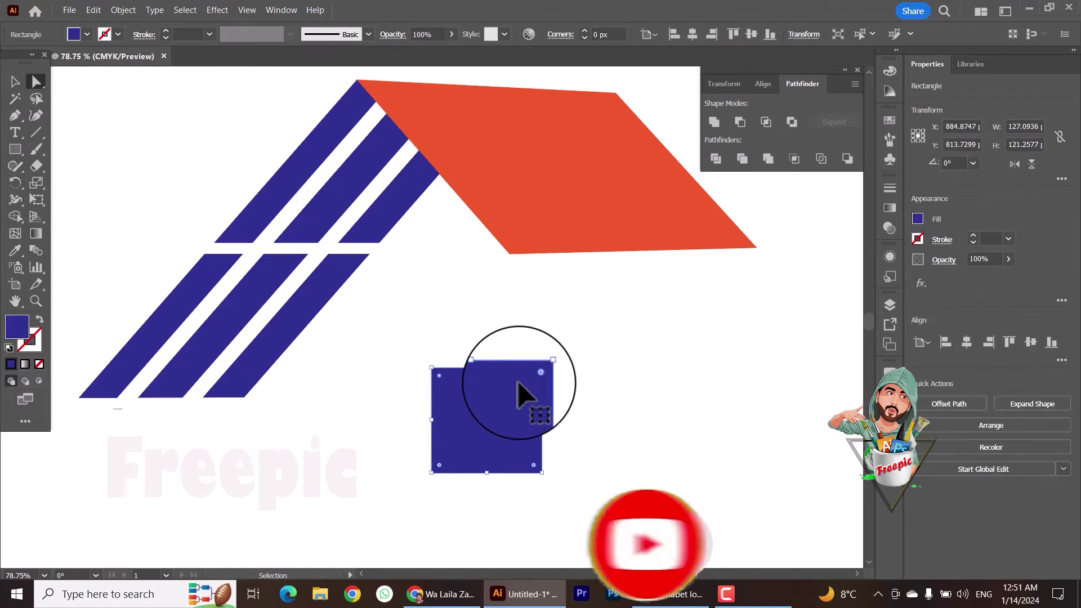
pyautogui.moveTo(534, 375); pyautogui.dragTo(530, 445)
pyautogui.hotkey('ctrl', 'z')
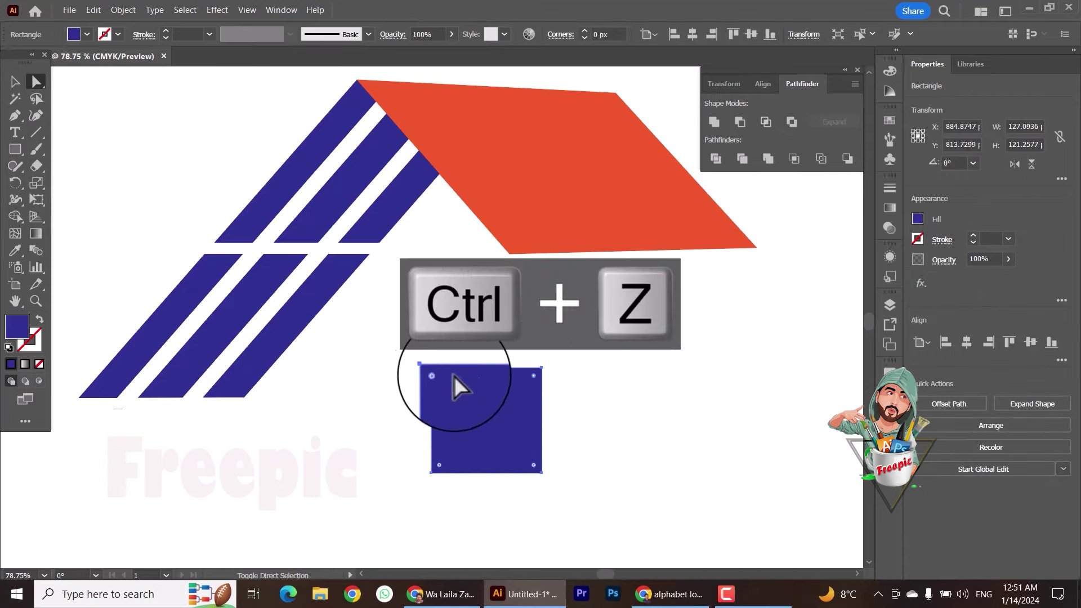
pyautogui.moveTo(442, 378); pyautogui.dragTo(629, 495)
pyautogui.scroll(-2, 630, 495)
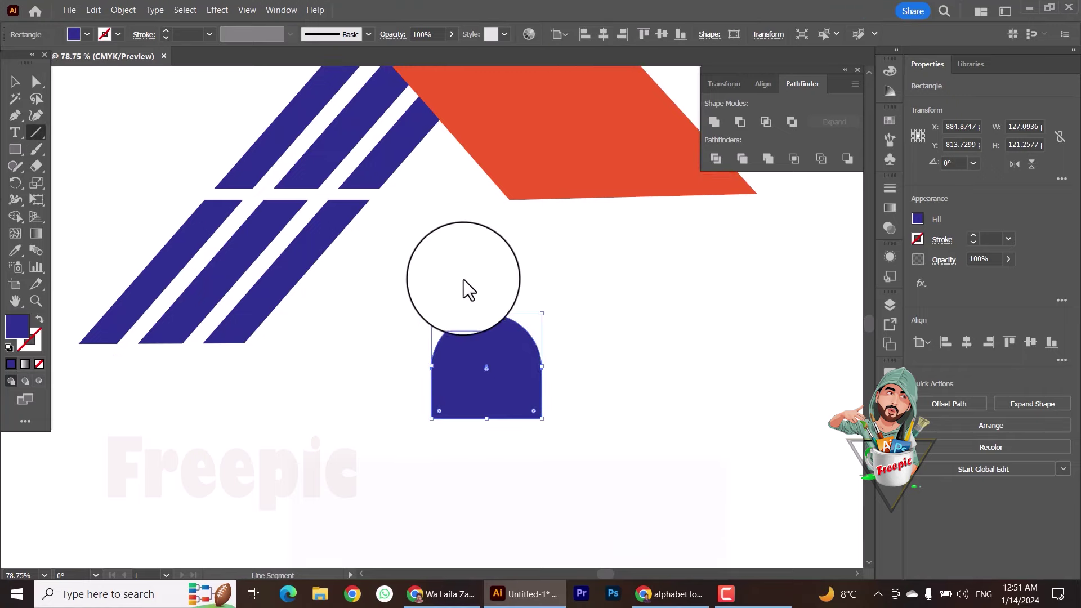
# - Draw vertical and horizontal dividing lines across the arched window
pyautogui.moveTo(486, 279); pyautogui.dragTo(487, 506)
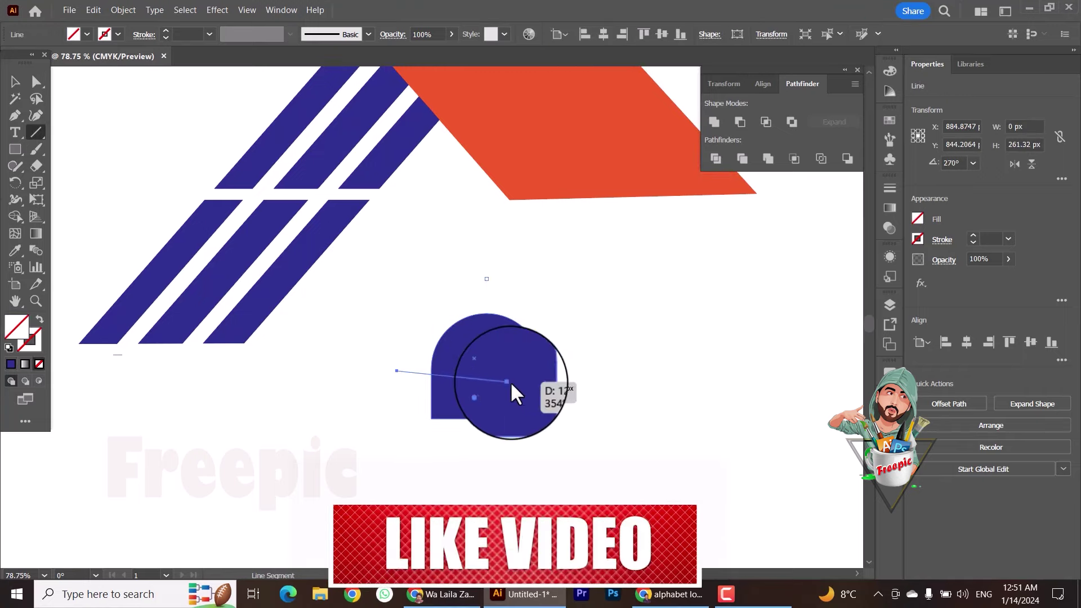
pyautogui.hotkey('ctrl', 'z')
pyautogui.click(35, 132)
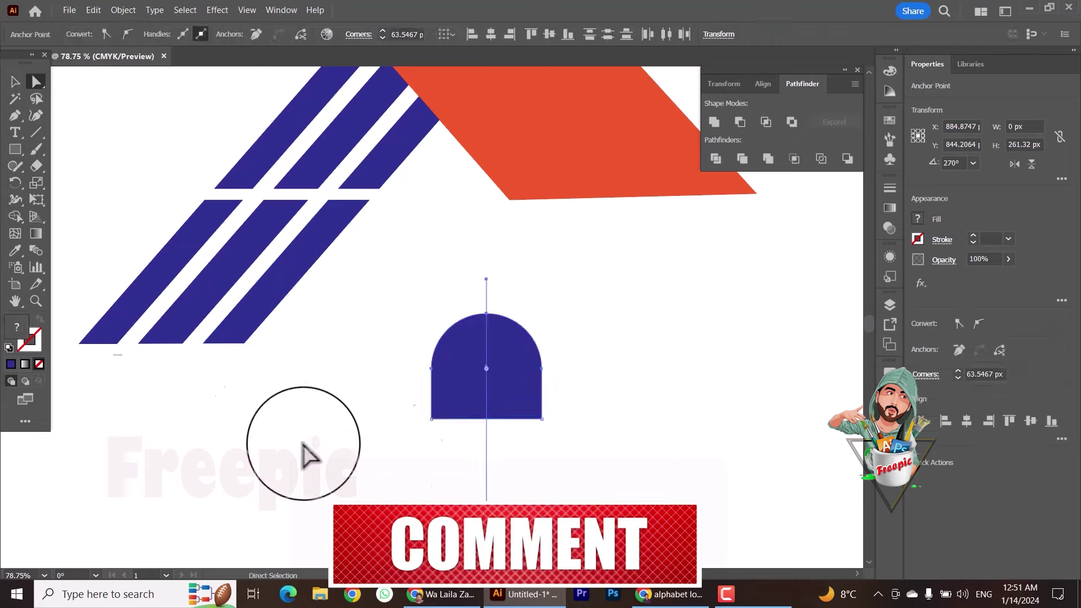
pyautogui.moveTo(408, 372); pyautogui.dragTo(558, 373)
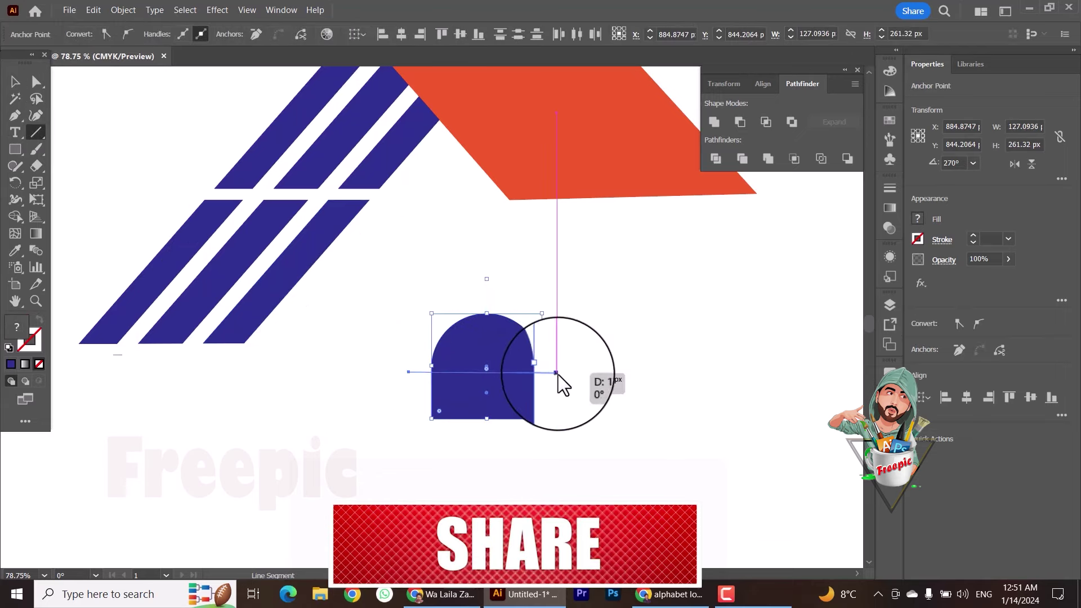
pyautogui.press('v')
pyautogui.click(419, 394)
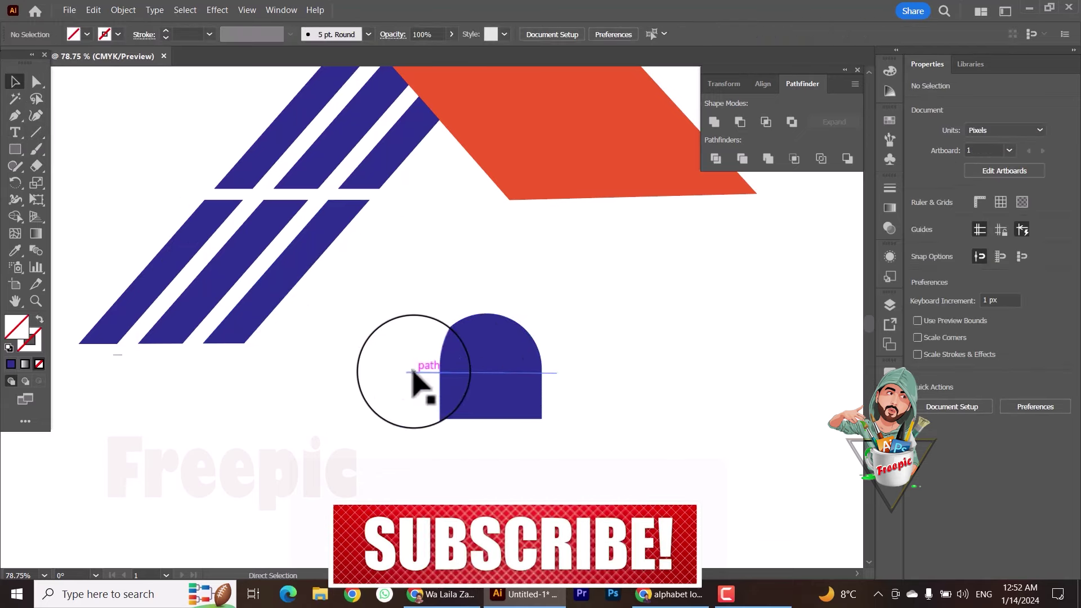
pyautogui.click(413, 372)
# - Give the dividing lines a 13 pt black stroke and expand them into shapes
pyautogui.click(166, 30)
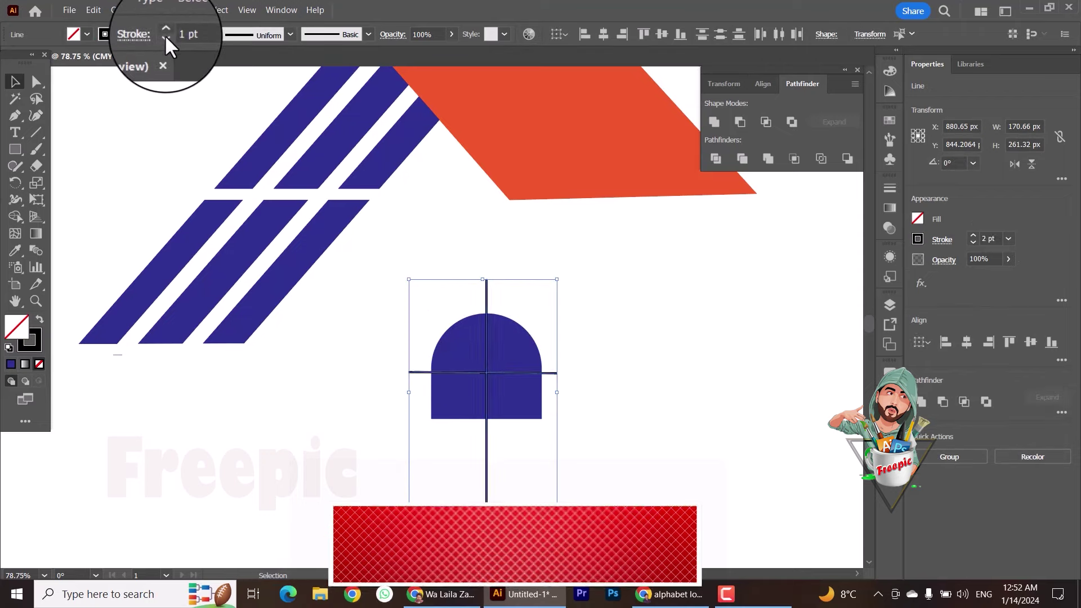
pyautogui.write('13')
pyautogui.press('Return')
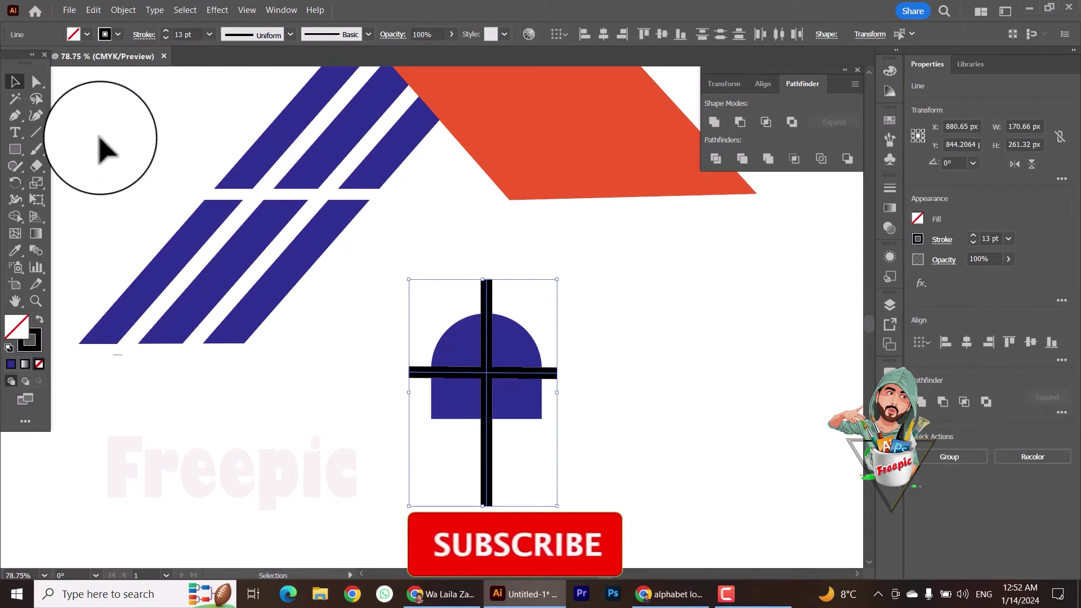
pyautogui.click(123, 10)
pyautogui.click(144, 163)
pyautogui.press('Return')
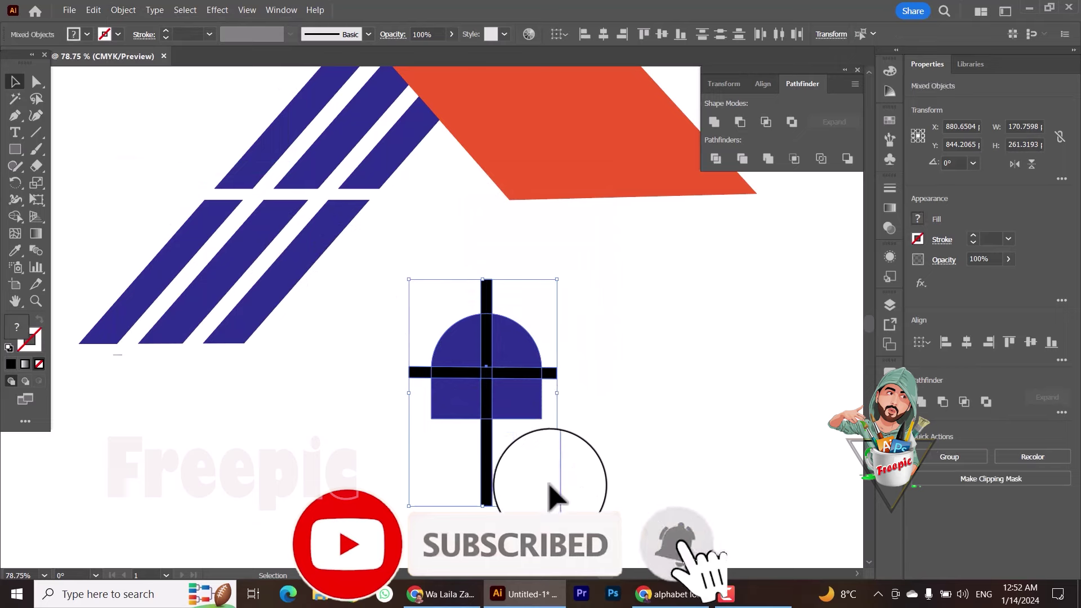
# - Ungroup the expanded pieces and delete the black bar shapes
pyautogui.rightClick(521, 100)
pyautogui.click(563, 266)
pyautogui.click(554, 316)
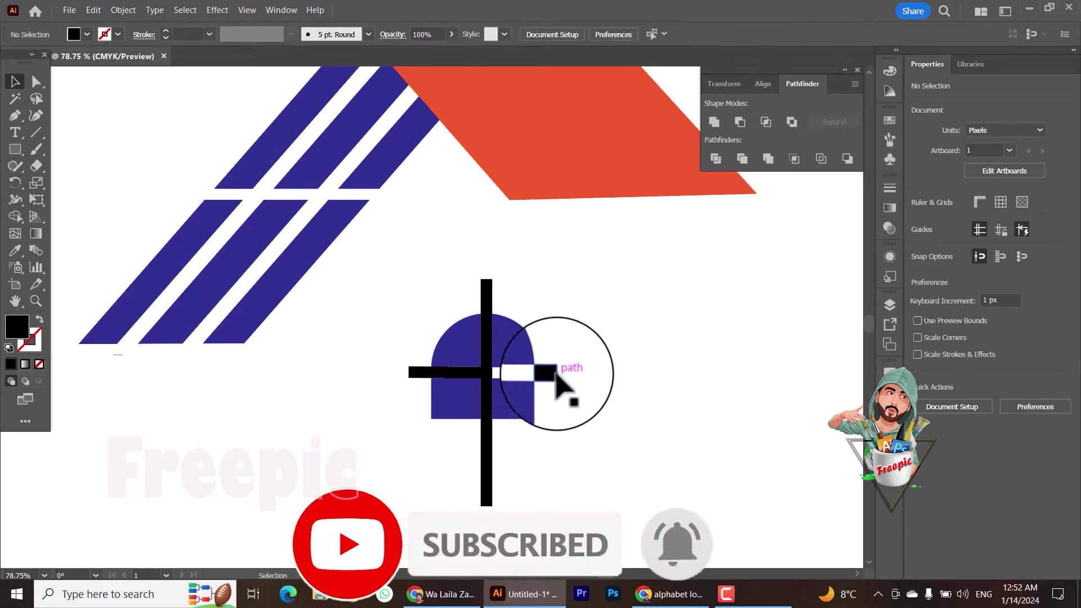
pyautogui.click(458, 373)
pyautogui.press('Delete')
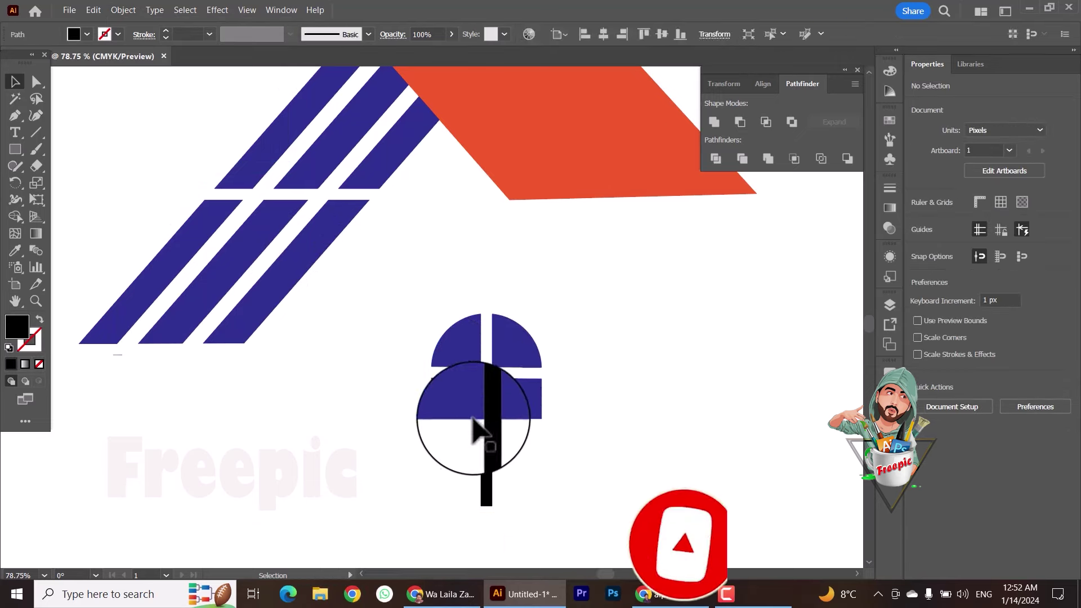
pyautogui.click(484, 419)
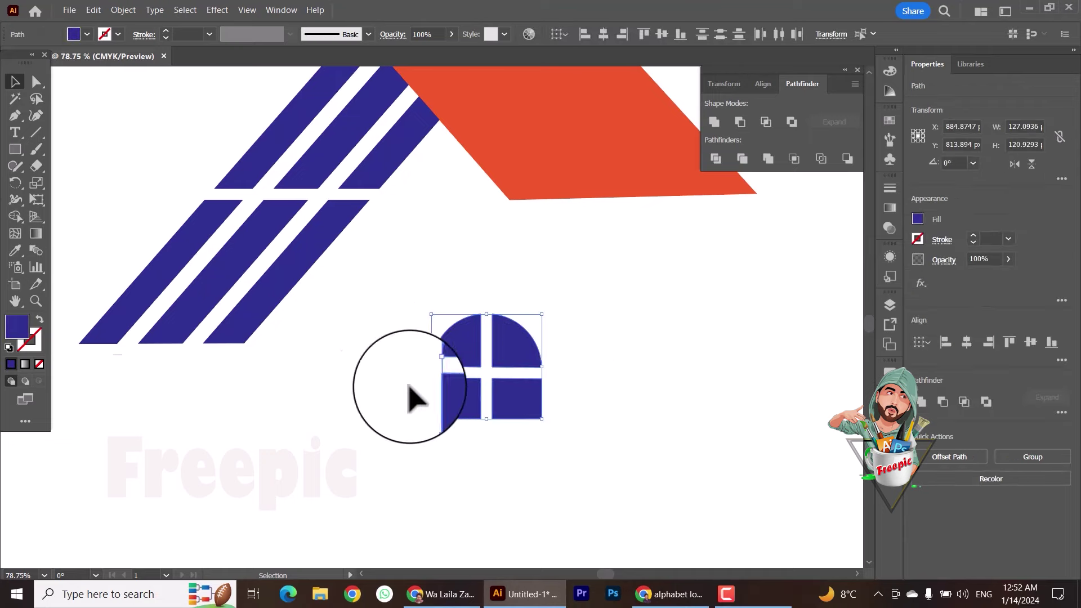
# - Move the window up beside the stripes and shrink it to fit under the roof
pyautogui.moveTo(469, 366); pyautogui.dragTo(429, 234)
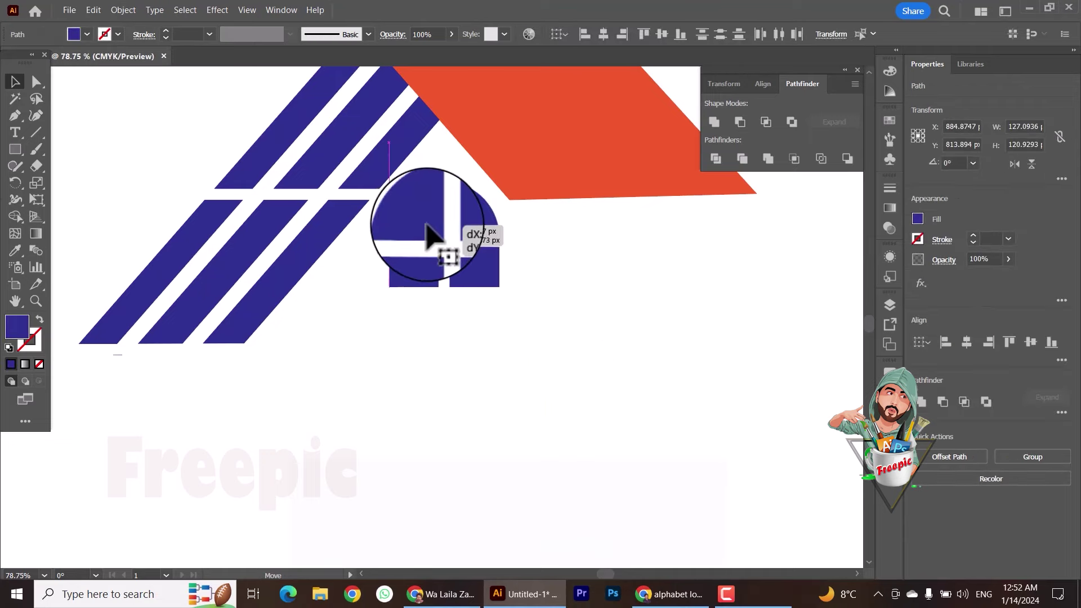
pyautogui.moveTo(501, 285)
pyautogui.mouseDown()
pyautogui.moveTo(455, 231)
pyautogui.moveTo(473, 222)
pyautogui.mouseUp()
pyautogui.click(442, 496)
pyautogui.scroll(2, 442, 496)
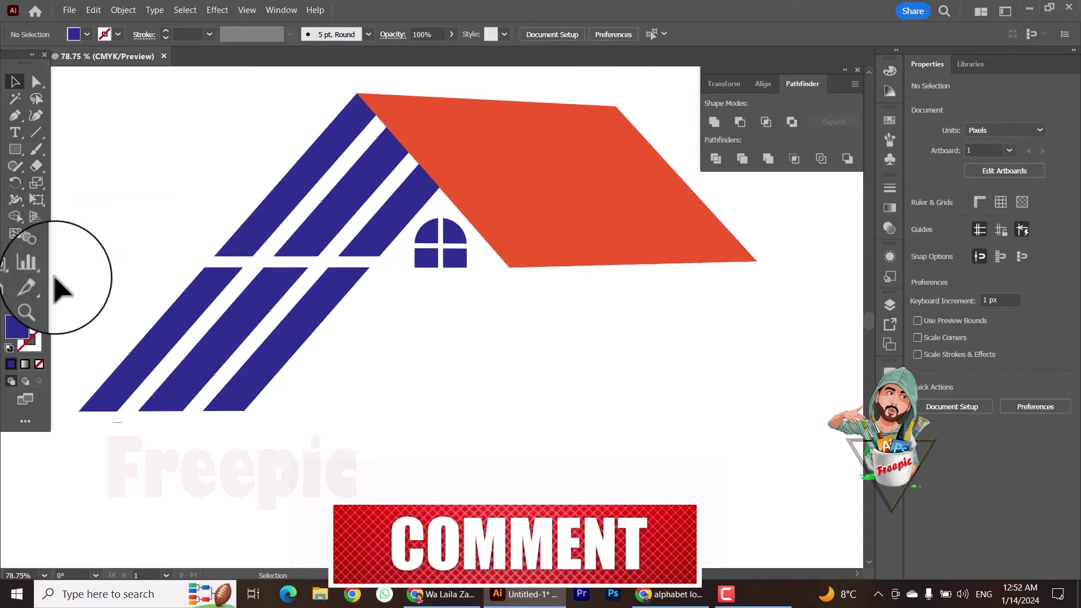
# - Fill the arched window shape with dark grey from the swatches
pyautogui.click(440, 253)
pyautogui.click(87, 35)
pyautogui.click(38, 99)
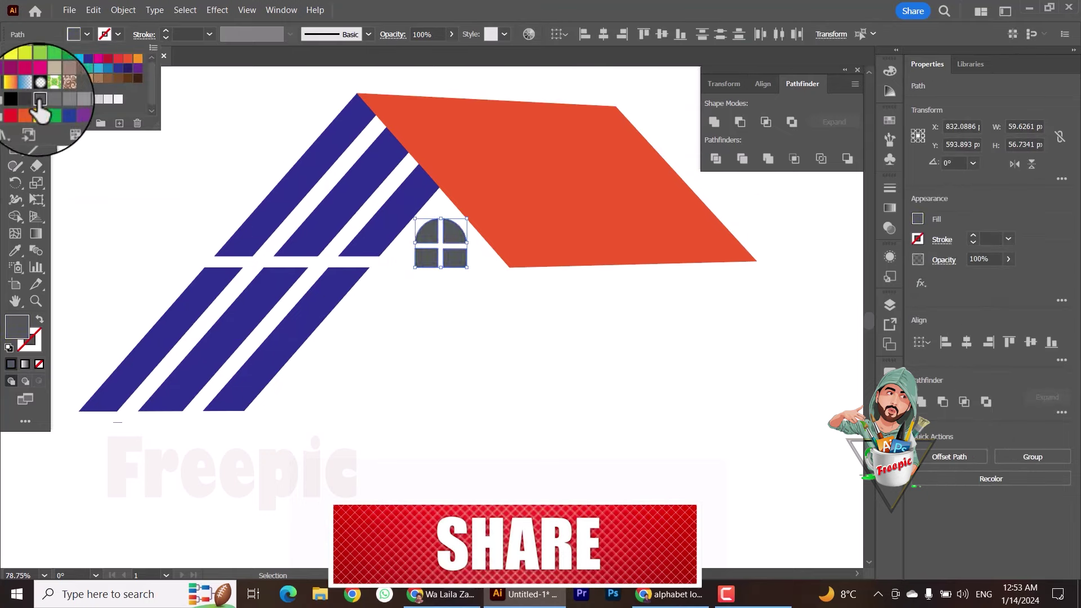
pyautogui.click(130, 241)
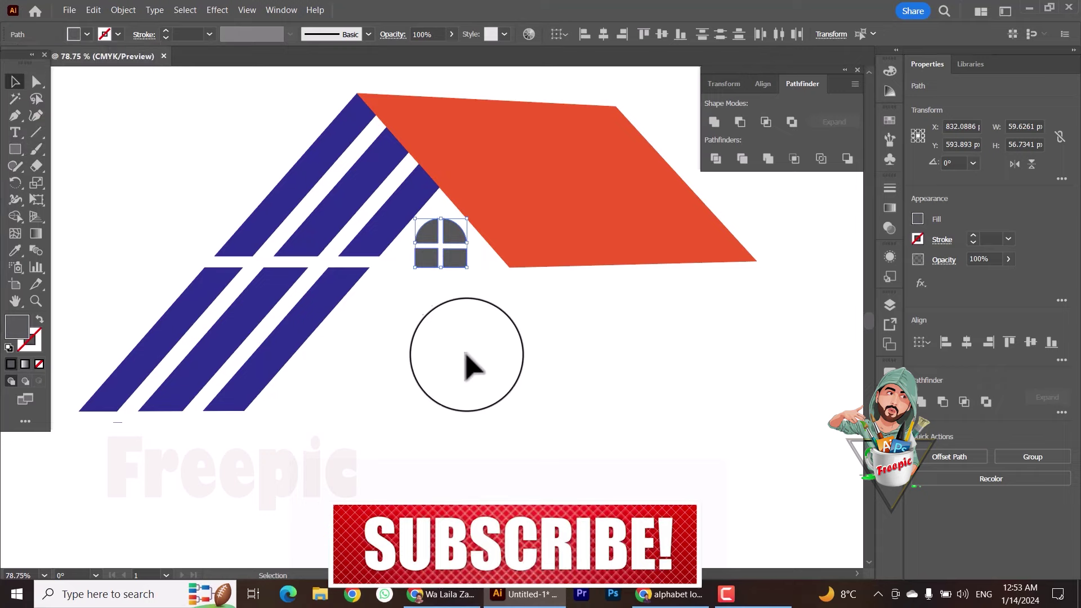
pyautogui.click(465, 362)
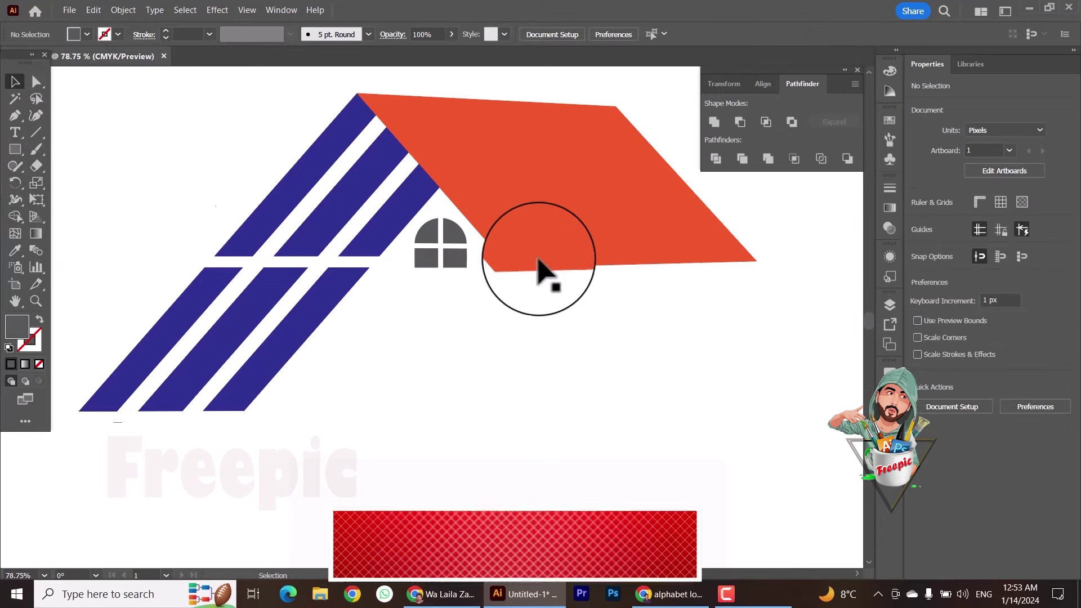
# - Pull the orange roof's lower edge further down and to the right
pyautogui.click(539, 262)
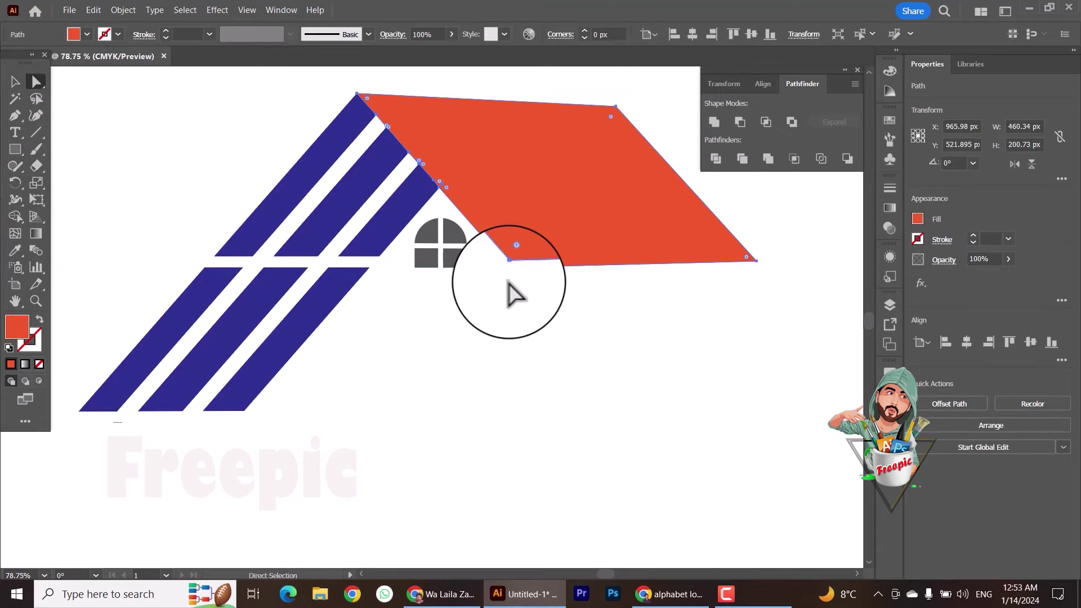
pyautogui.moveTo(640, 263)
pyautogui.mouseDown()
pyautogui.moveTo(657, 278)
pyautogui.moveTo(648, 275)
pyautogui.mouseUp()
pyautogui.click(15, 81)
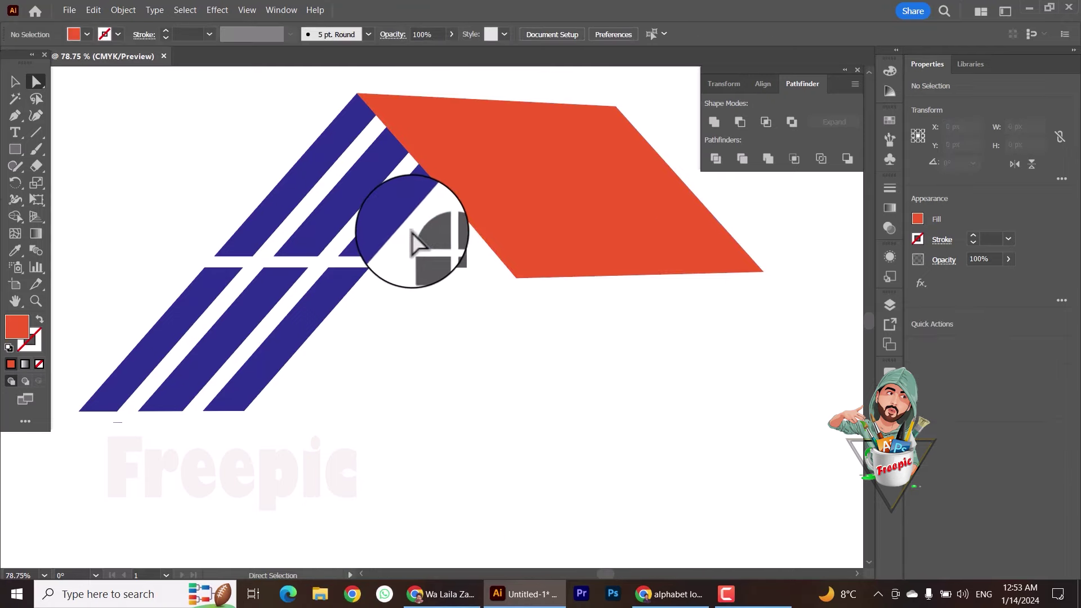
# - Group the grey window pieces together
pyautogui.click(434, 256)
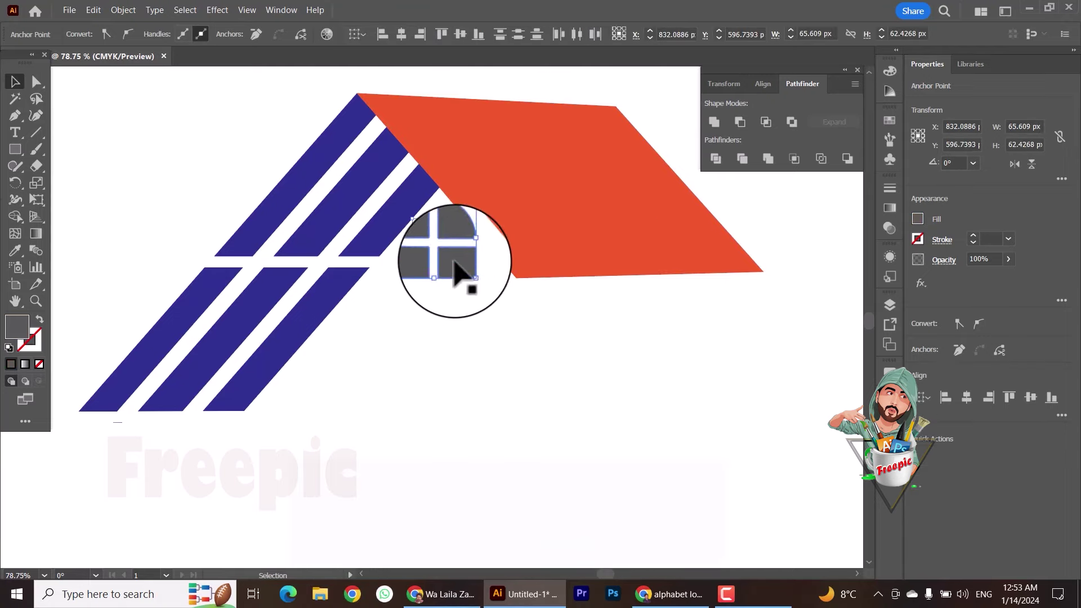
pyautogui.hotkey('ctrl', 'z')
pyautogui.rightClick(426, 231)
pyautogui.click(444, 372)
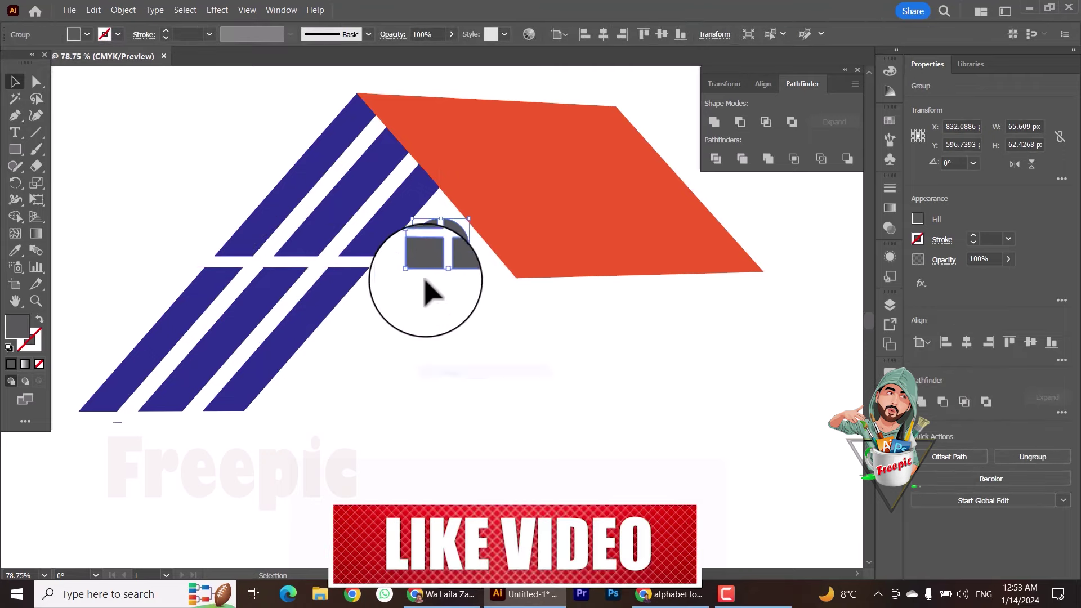
pyautogui.click(413, 333)
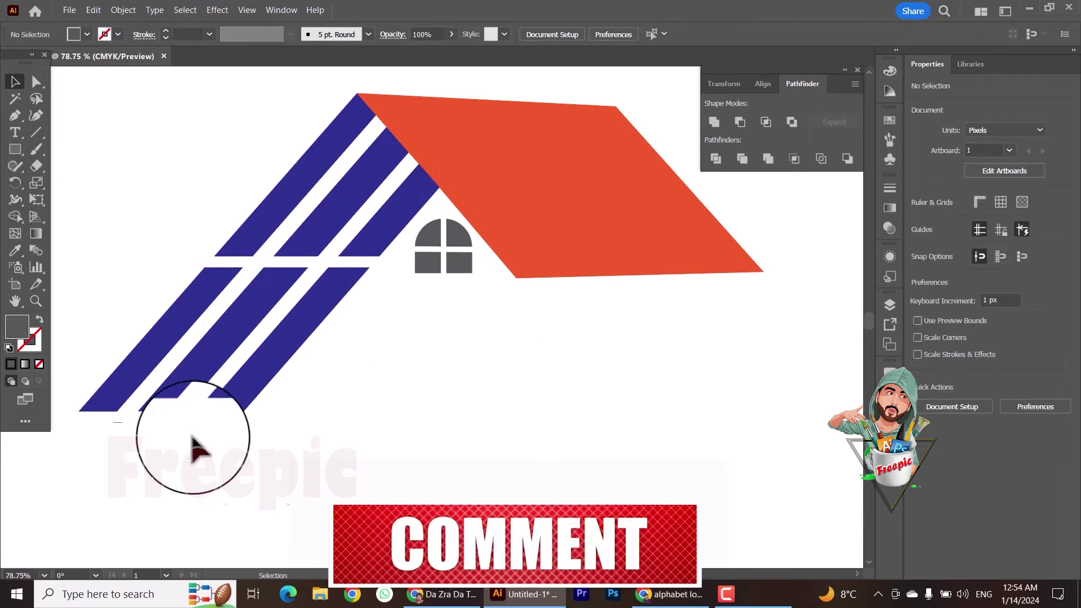
# - Add a 36 pt text object below the house reading 'FREEPIC LO'
pyautogui.press('t')
pyautogui.click(366, 384)
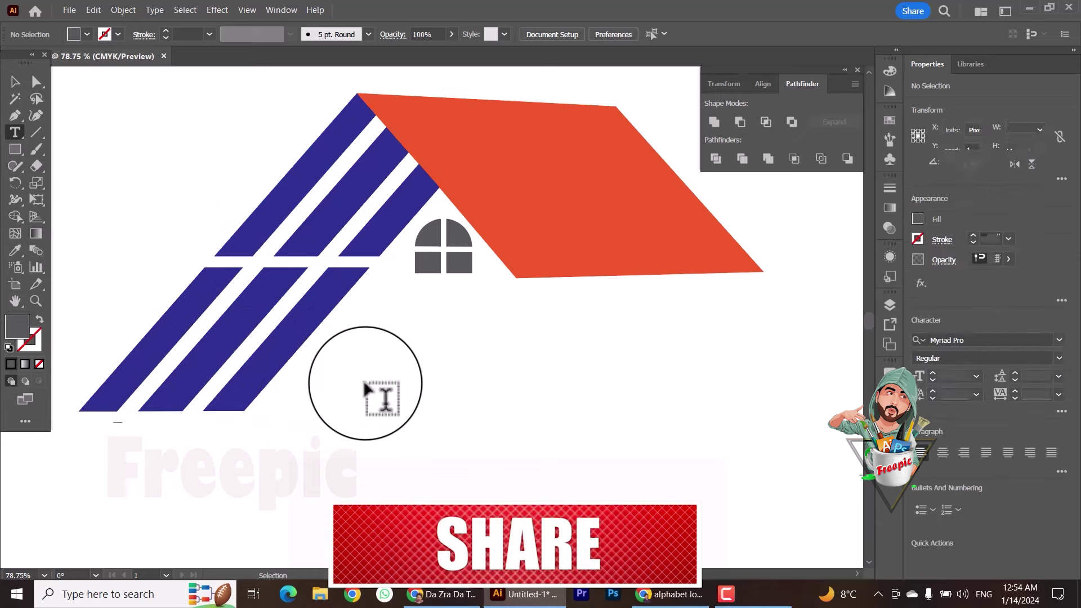
pyautogui.click(710, 234)
pyautogui.press('BackSpace')
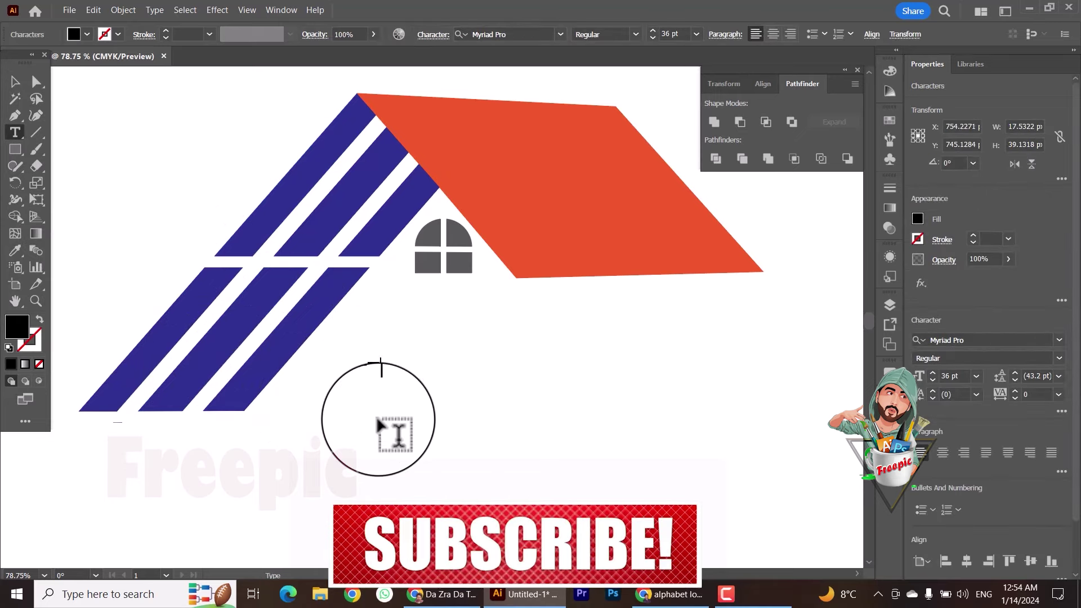
pyautogui.write('FRE')
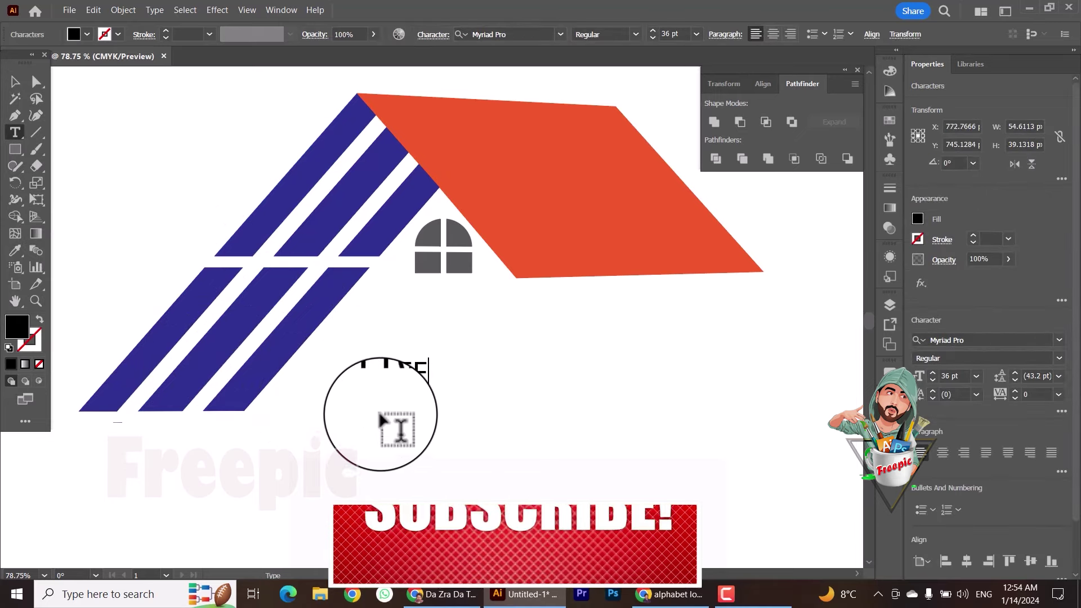
pyautogui.write('EPIC LOGO')
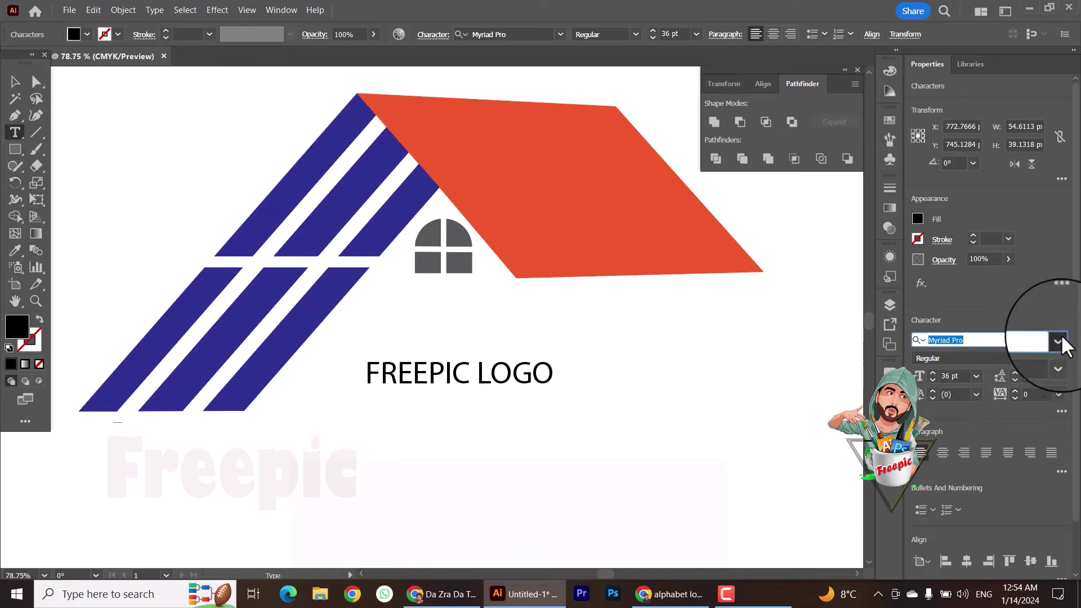
# - Apply the Chopsic font to the FREEPIC LOGO text
pyautogui.click(1058, 341)
pyautogui.click(15, 81)
pyautogui.click(1059, 339)
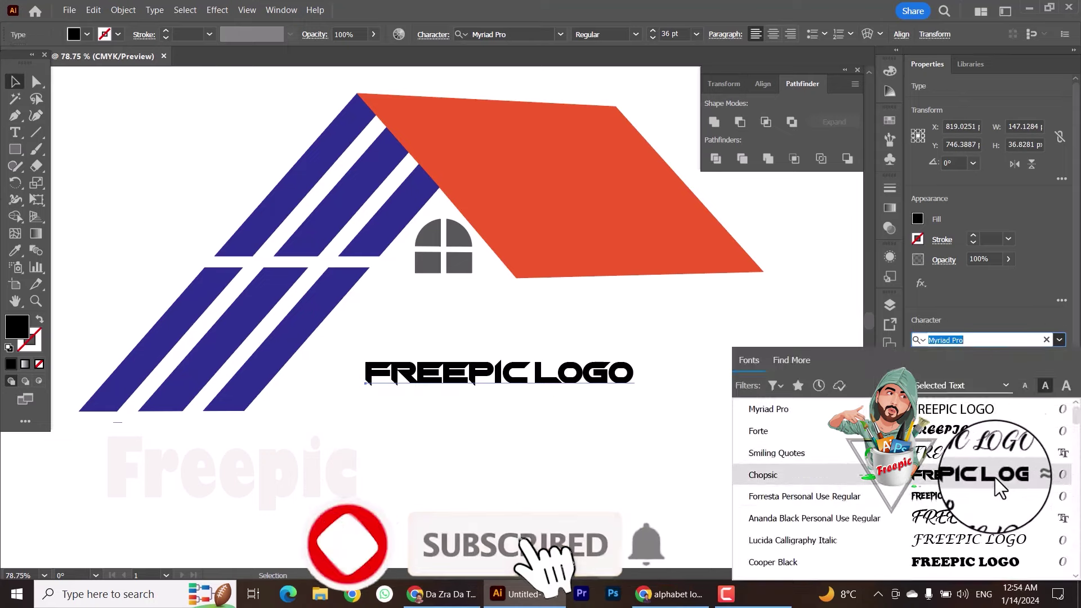
pyautogui.click(998, 485)
pyautogui.click(16, 132)
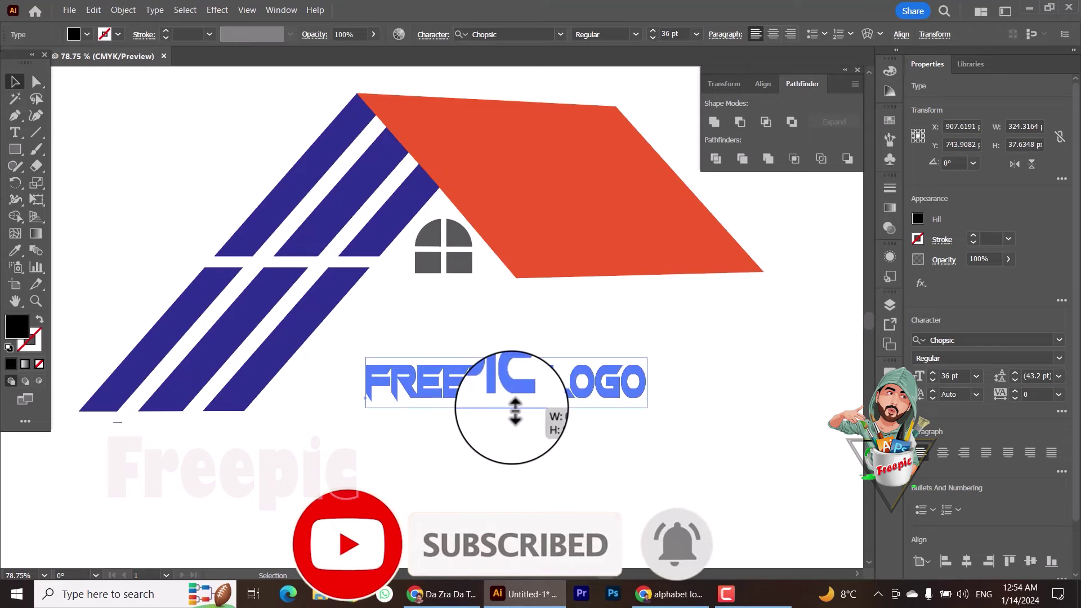
# - Enlarge the FREEPIC LOGO text to about 55 pt
pyautogui.moveTo(515, 407); pyautogui.dragTo(509, 422)
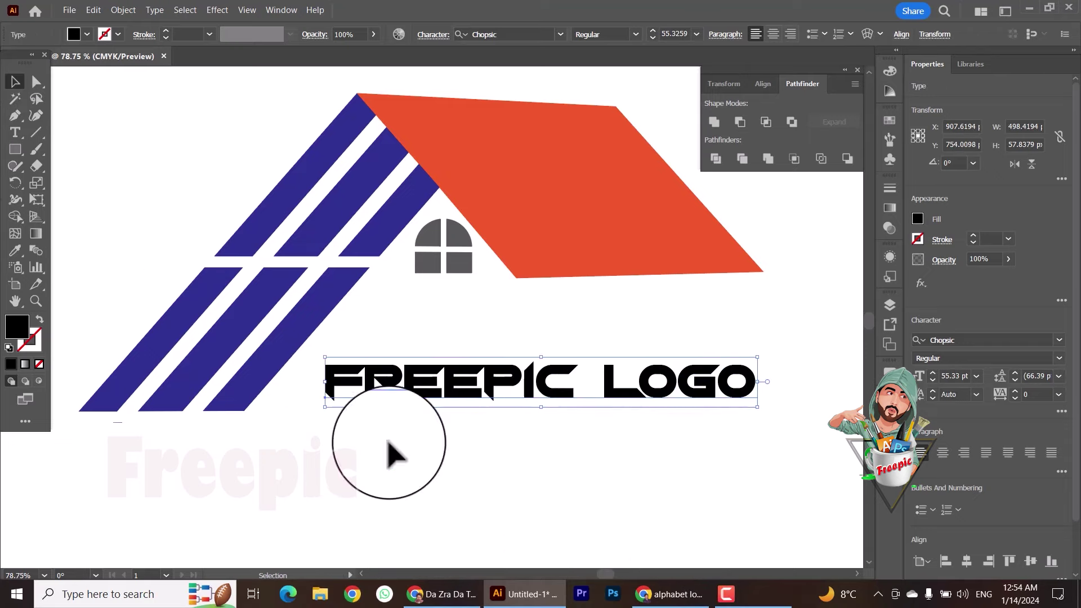
pyautogui.click(119, 430)
pyautogui.click(36, 300)
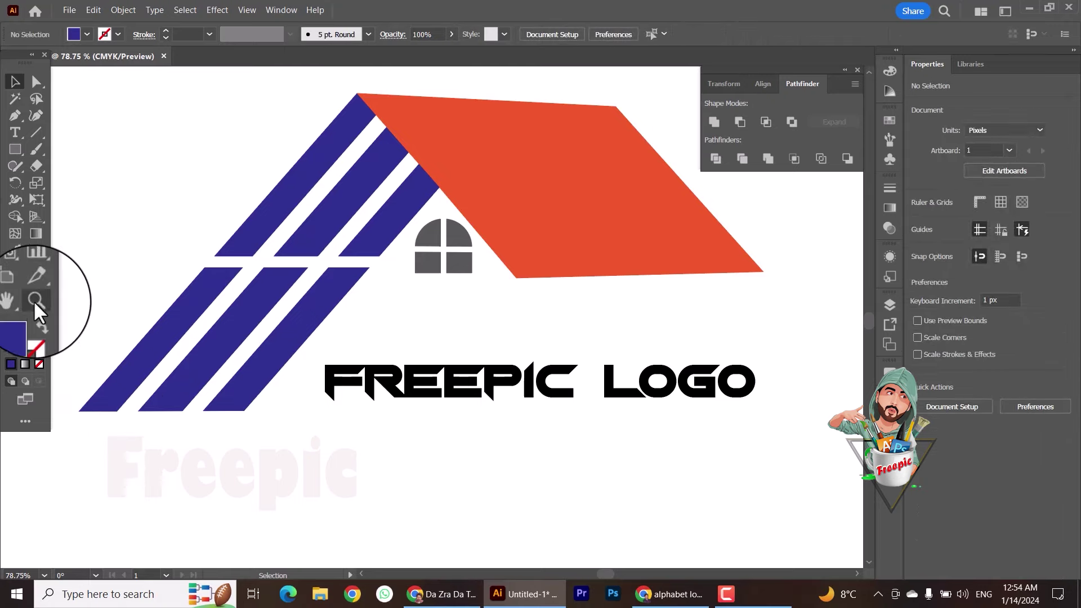
# - Zoom out and move the whole logo toward the artboard centre
pyautogui.moveTo(308, 232); pyautogui.dragTo(181, 314)
pyautogui.hotkey('ctrl', 'a')
pyautogui.press('v')
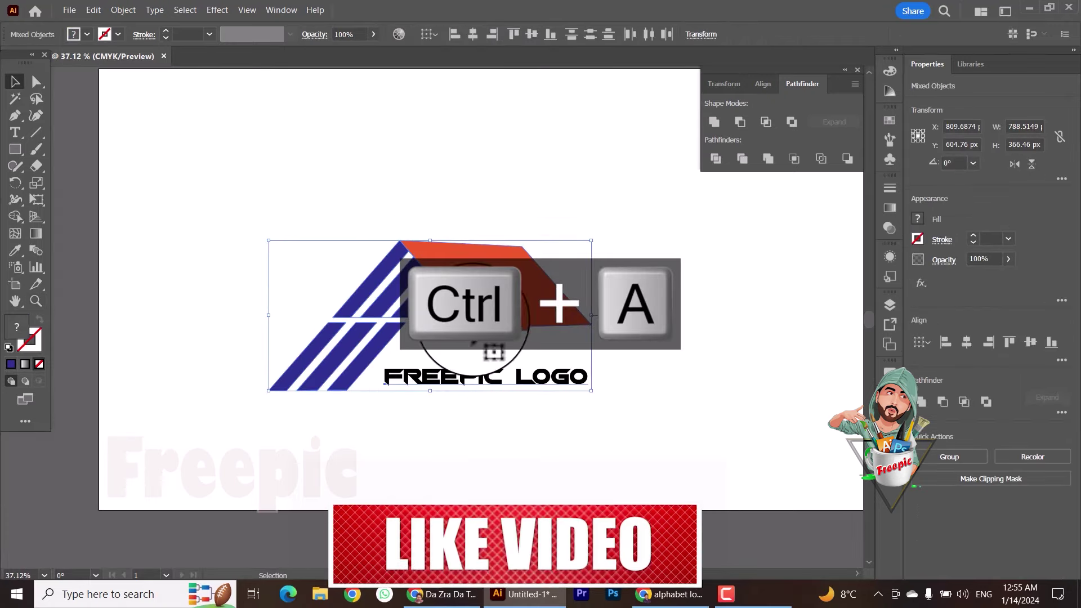
pyautogui.moveTo(495, 345); pyautogui.dragTo(566, 265)
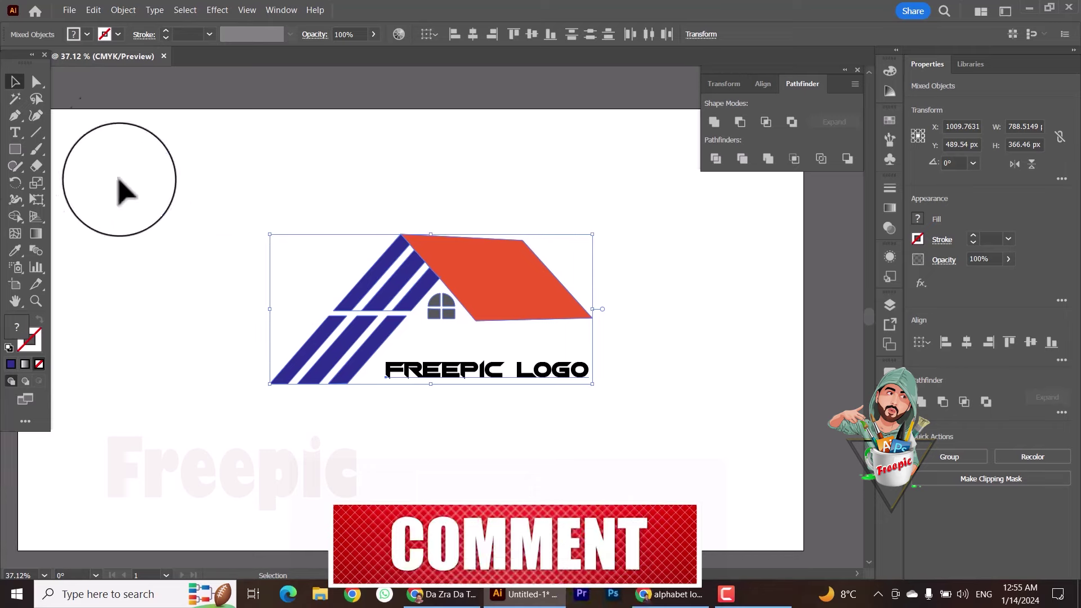
# - Try merging all the logo shapes into one, then undo the merge
pyautogui.click(16, 99)
pyautogui.click(388, 311)
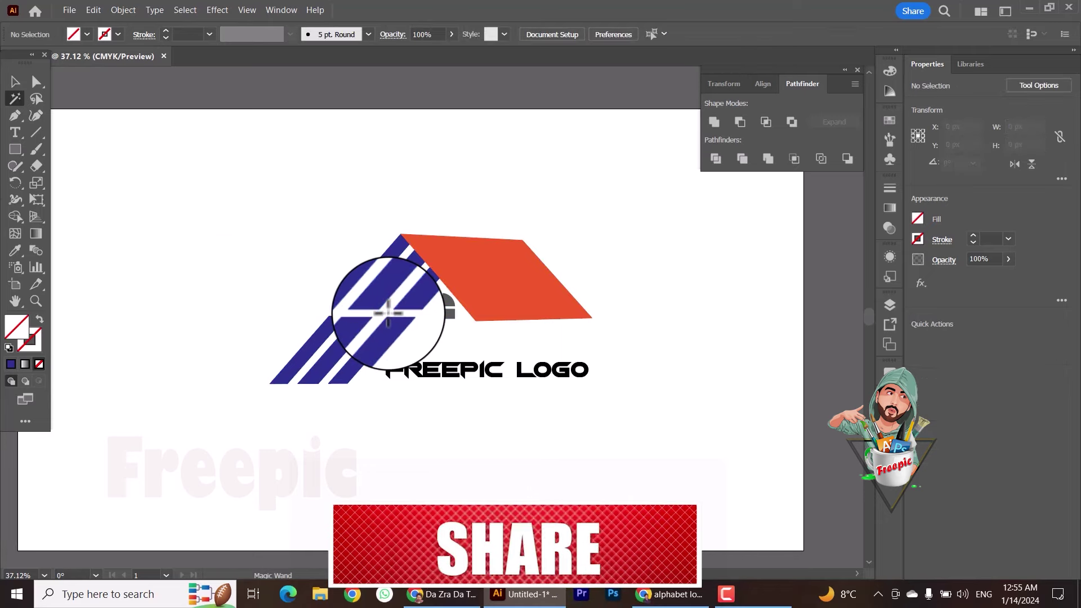
pyautogui.hotkey('ctrl', 'a')
pyautogui.click(714, 121)
pyautogui.hotkey('ctrl', 'z')
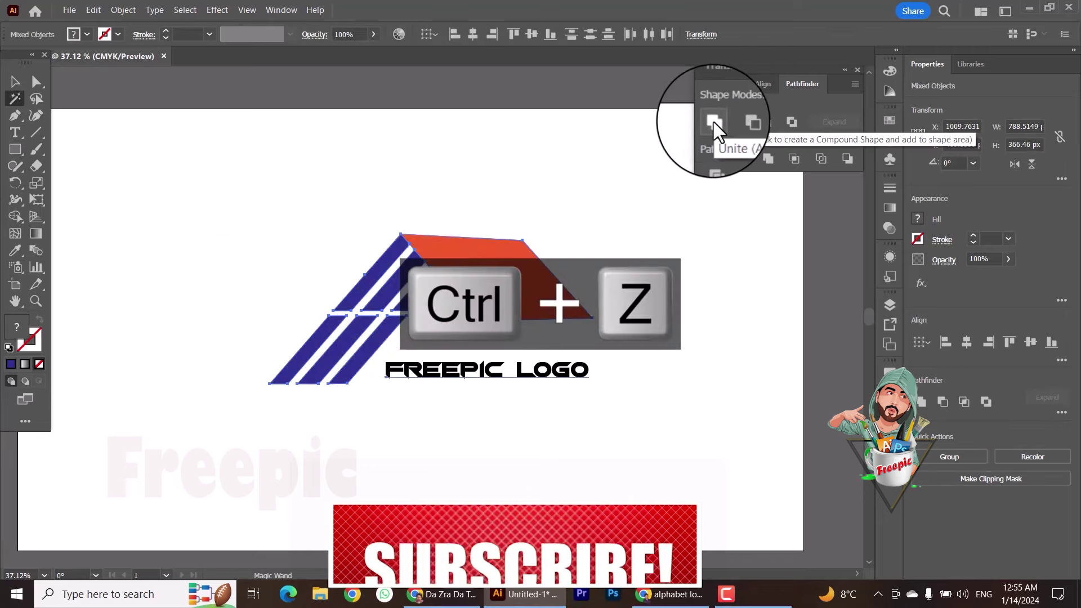
# - Scale the FREEPIC LOGO text taller and larger
pyautogui.click(16, 82)
pyautogui.click(495, 372)
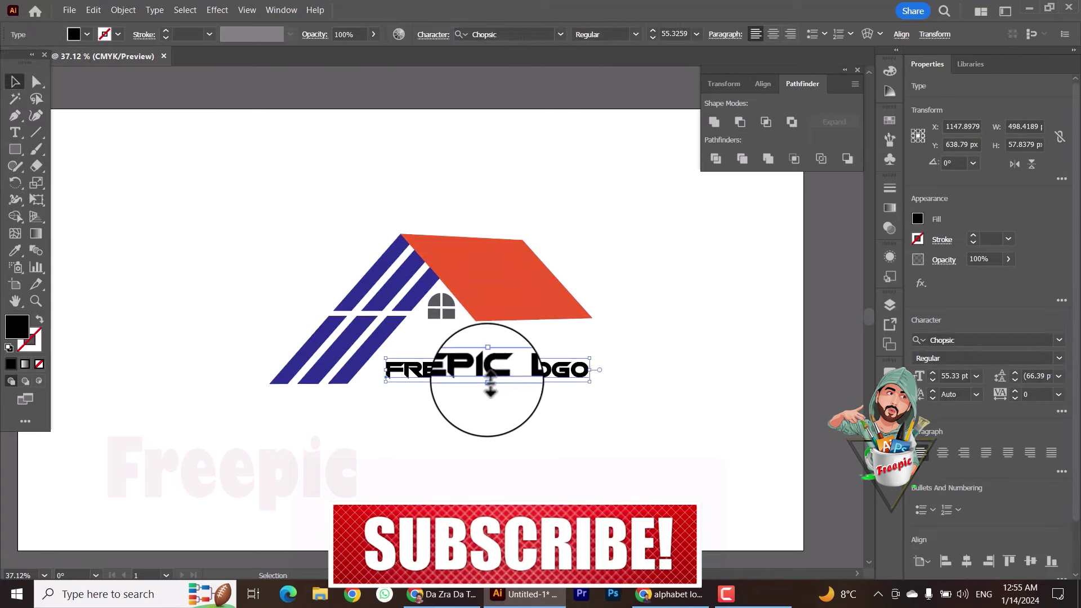
pyautogui.moveTo(494, 387)
pyautogui.mouseDown()
pyautogui.moveTo(517, 397)
pyautogui.moveTo(510, 409)
pyautogui.moveTo(514, 376)
pyautogui.mouseUp()
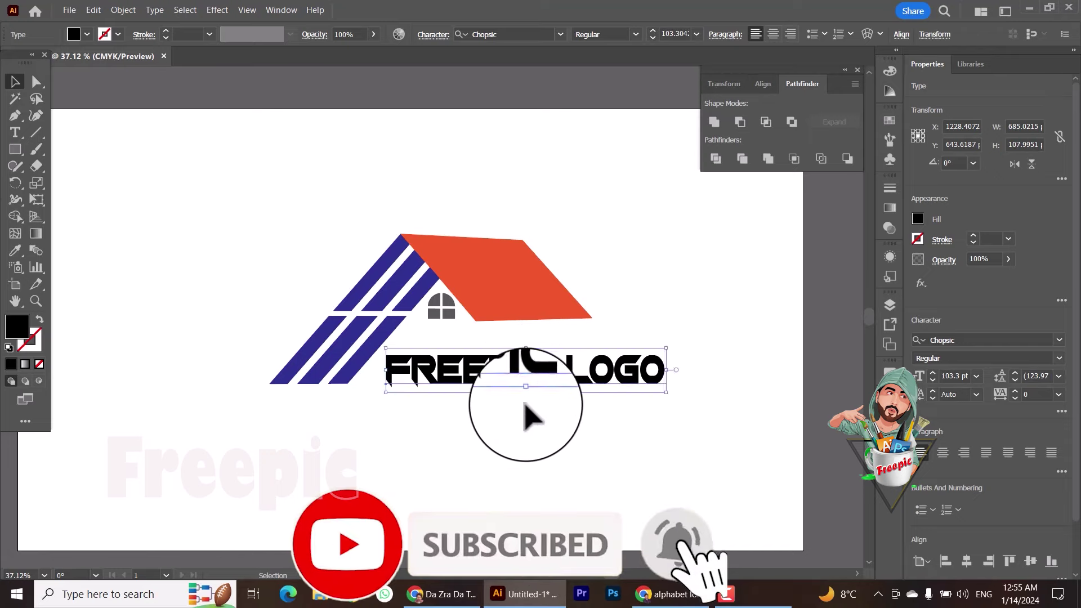
# - Select all the artwork, undo an all-blue recolour, and ungroup the logo pieces
pyautogui.hotkey('ctrl', 'a')
pyautogui.rightClick(488, 302)
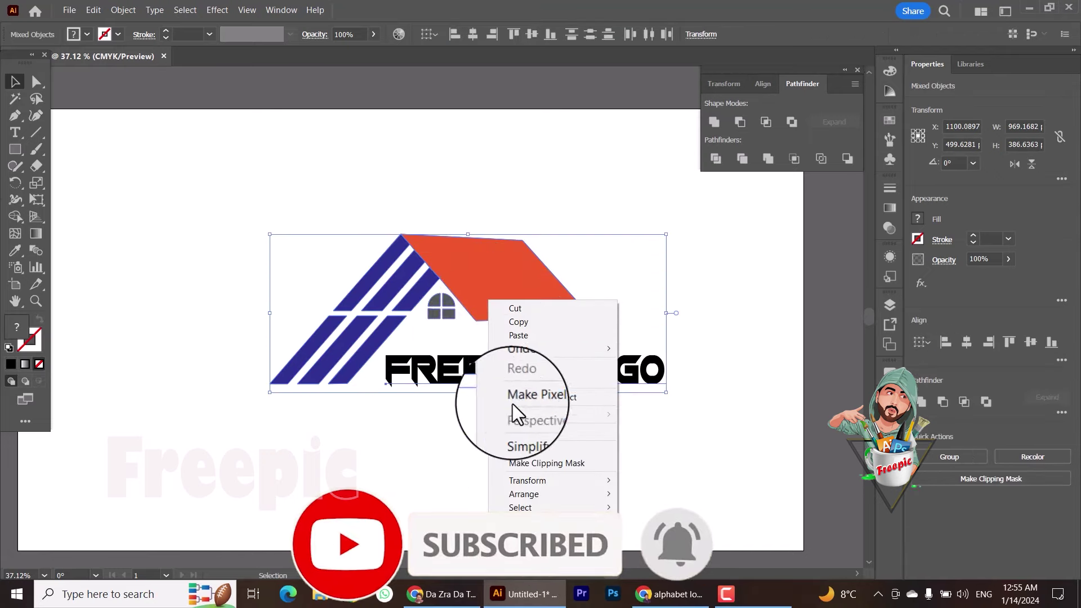
pyautogui.click(525, 451)
pyautogui.click(388, 429)
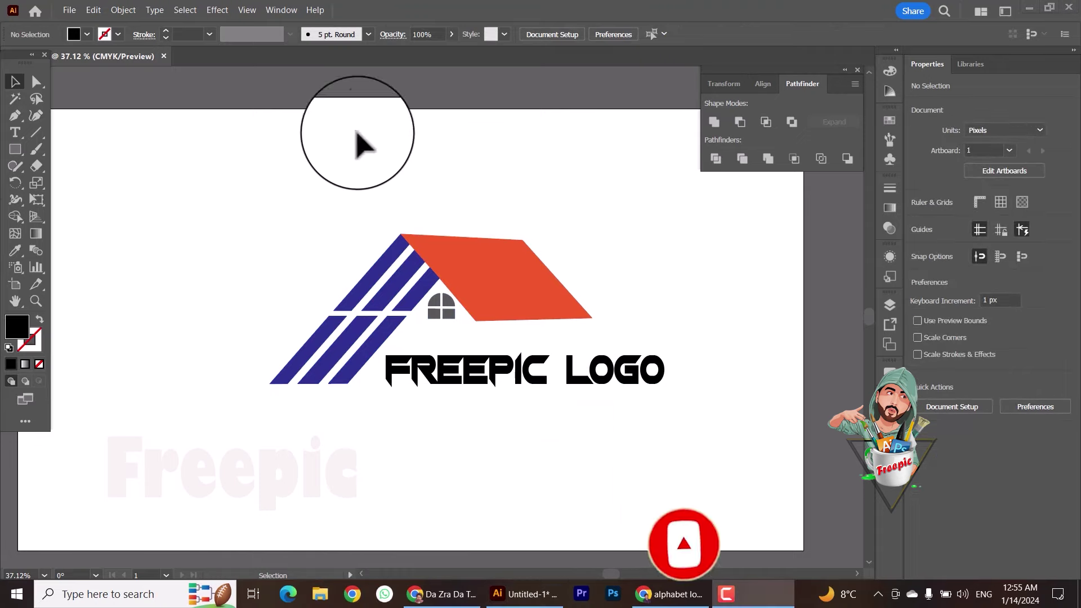
pyautogui.hotkey('ctrl', 'a')
pyautogui.click(87, 35)
pyautogui.click(89, 72)
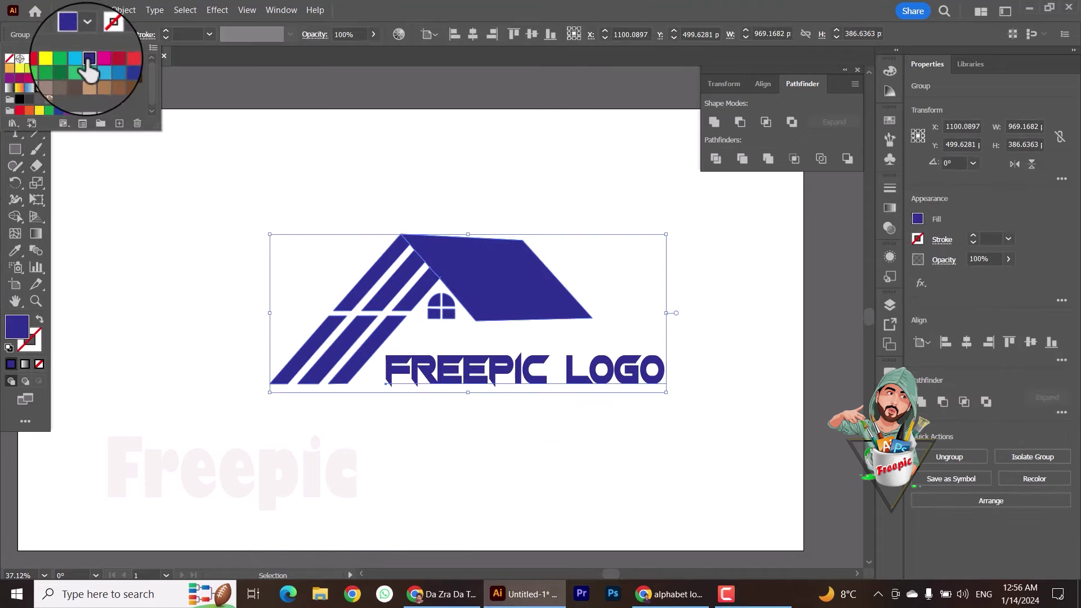
pyautogui.hotkey('ctrl', 'z')
pyautogui.rightClick(464, 304)
pyautogui.click(526, 461)
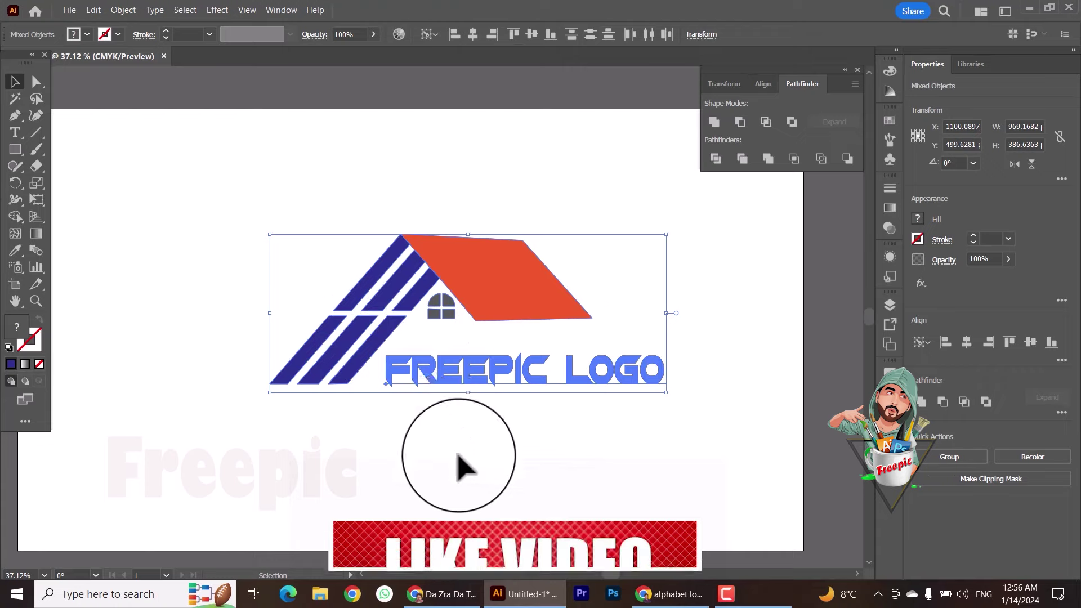
# - Make the FREEPIC LOGO text blue, regroup the logo, and zoom into the wall mockup
pyautogui.click(405, 369)
pyautogui.click(86, 29)
pyautogui.click(89, 67)
pyautogui.click(410, 442)
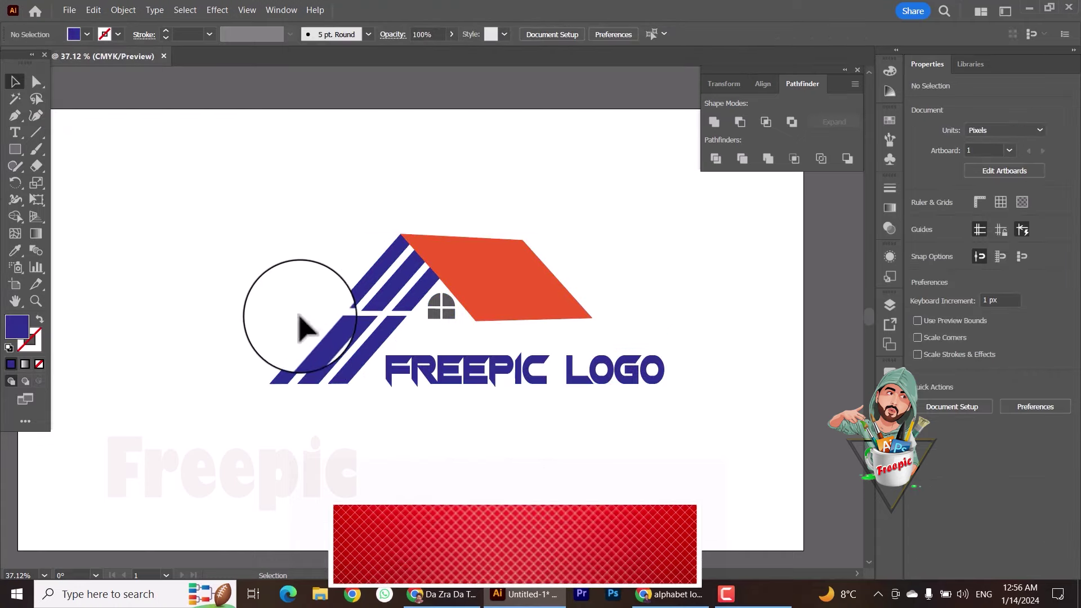
pyautogui.hotkey('ctrl', 'a')
pyautogui.rightClick(341, 337)
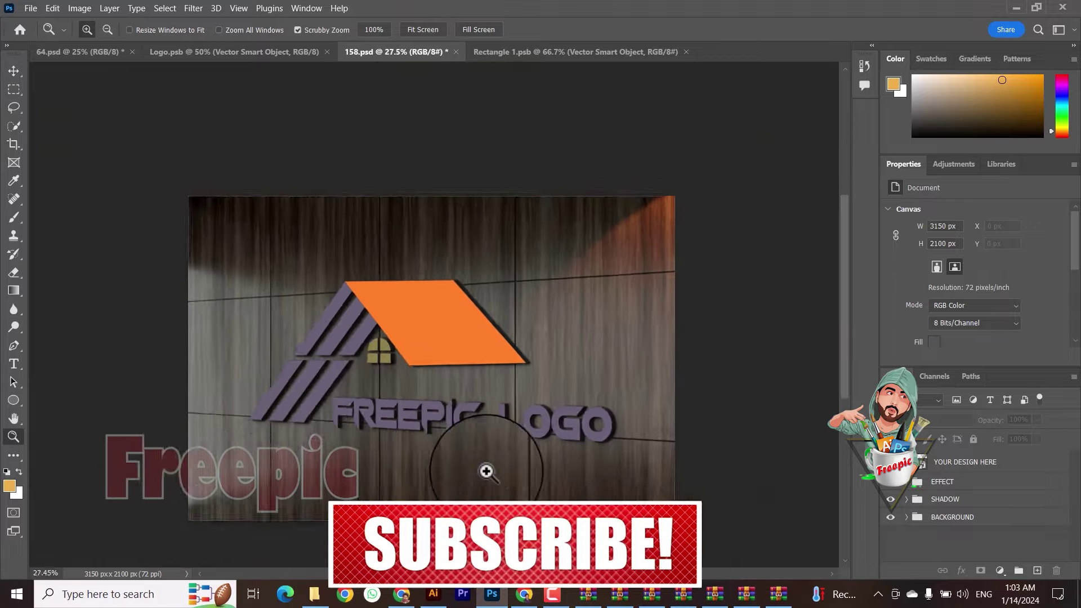
pyautogui.moveTo(441, 375); pyautogui.dragTo(496, 437)
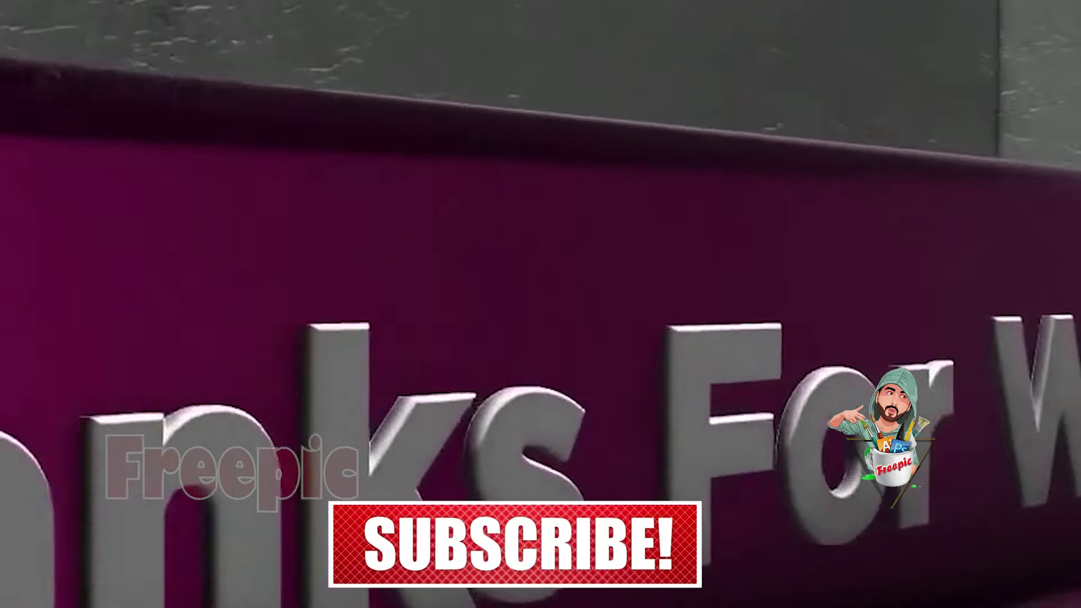